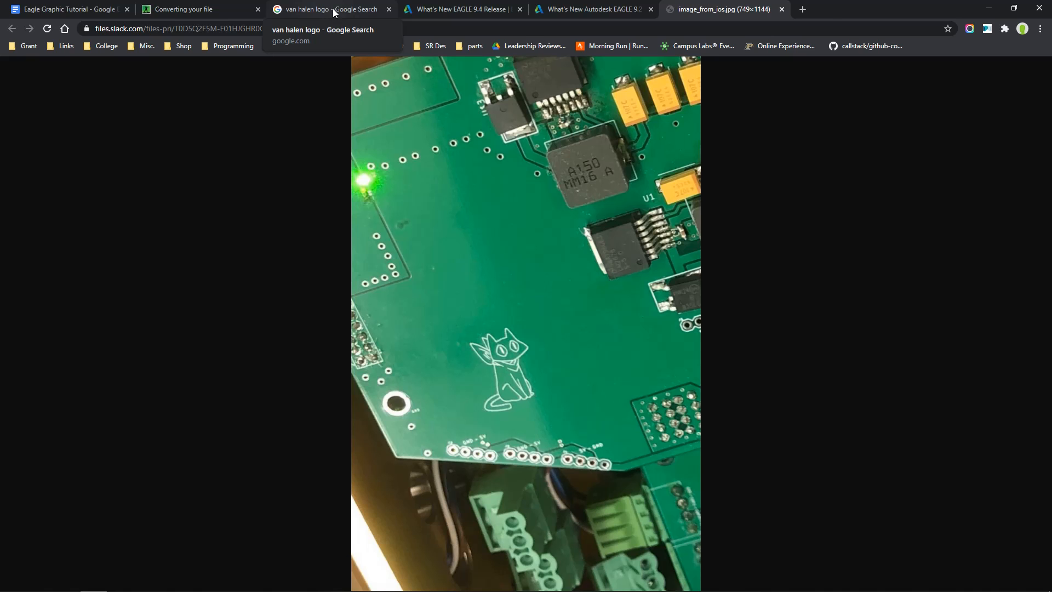
Browse the Van Halen logo image results, preview several versions, and compare them with the circuit board silkscreen photo
{"action": "left_click", "coordinate": [334, 12]}
{"action": "scroll", "coordinate": [500, 335], "scroll_direction": "up", "scroll_amount": 5}
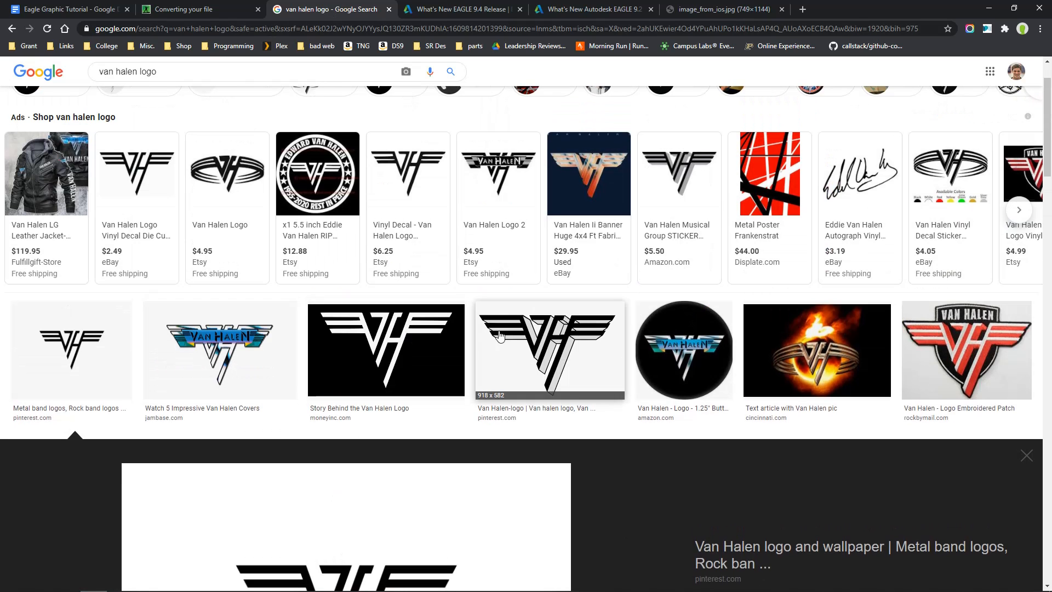
{"action": "scroll", "coordinate": [435, 446], "scroll_direction": "down", "scroll_amount": 3}
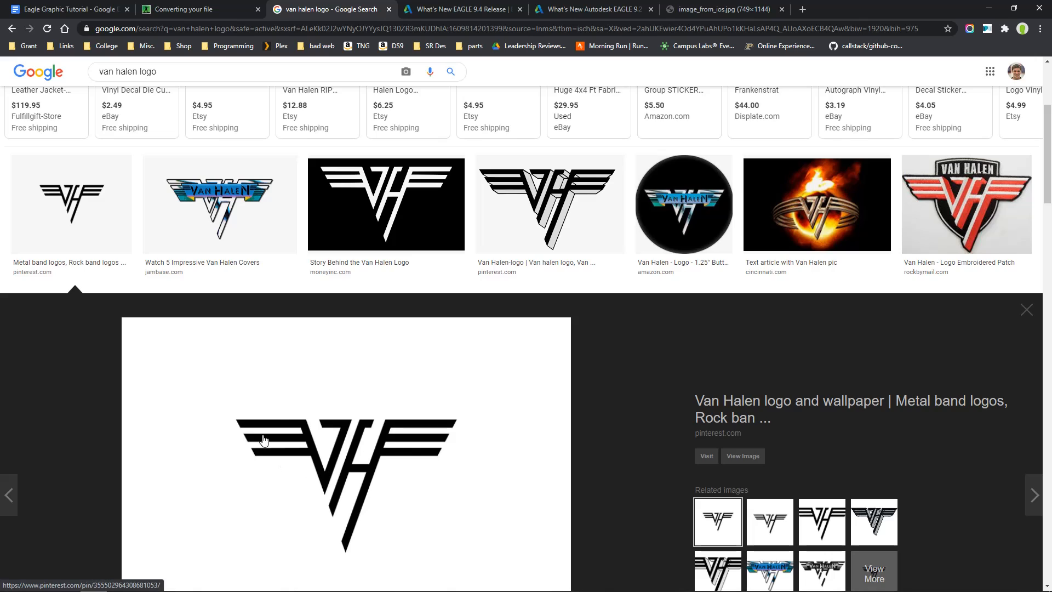
{"action": "scroll", "coordinate": [264, 439], "scroll_direction": "up", "scroll_amount": 4}
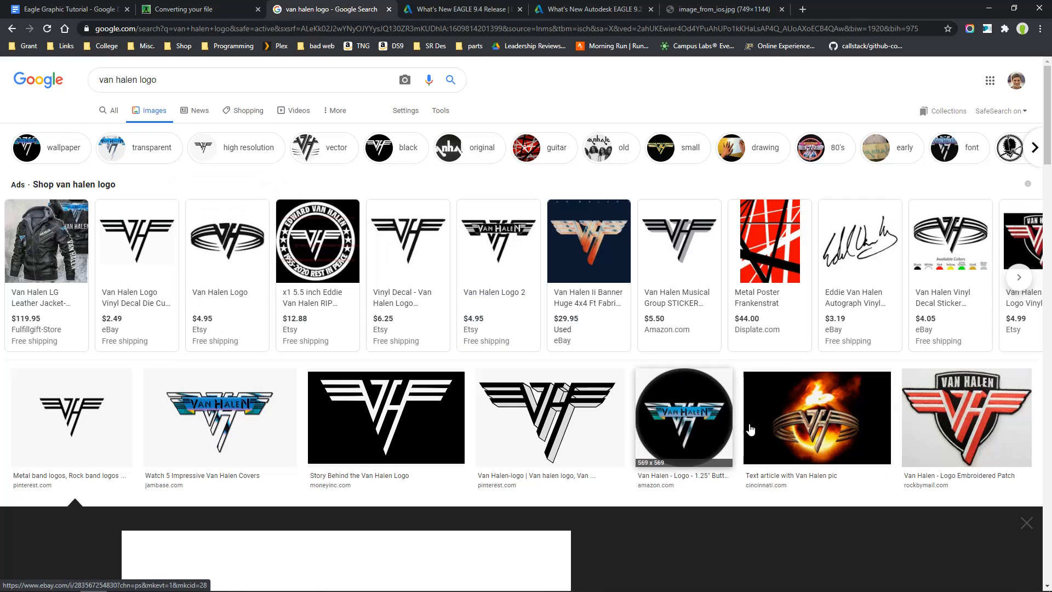
{"action": "scroll", "coordinate": [960, 391], "scroll_direction": "down", "scroll_amount": 4}
{"action": "left_click", "coordinate": [1024, 309]}
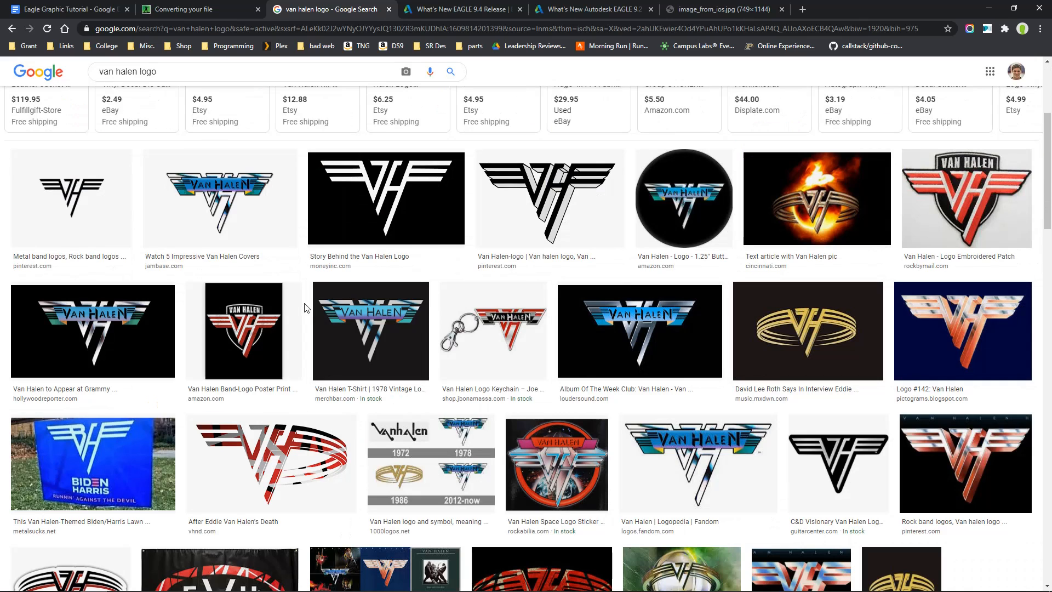
{"action": "scroll", "coordinate": [838, 257], "scroll_direction": "up", "scroll_amount": 1}
{"action": "left_click", "coordinate": [838, 274]}
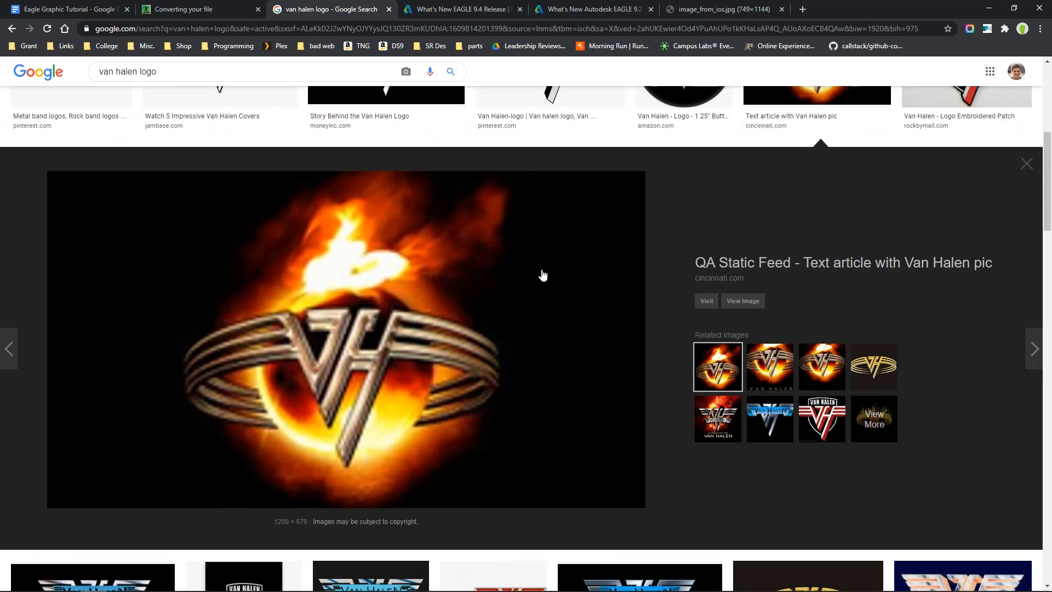
{"action": "scroll", "coordinate": [543, 274], "scroll_direction": "up", "scroll_amount": 1}
{"action": "left_click", "coordinate": [669, 155]}
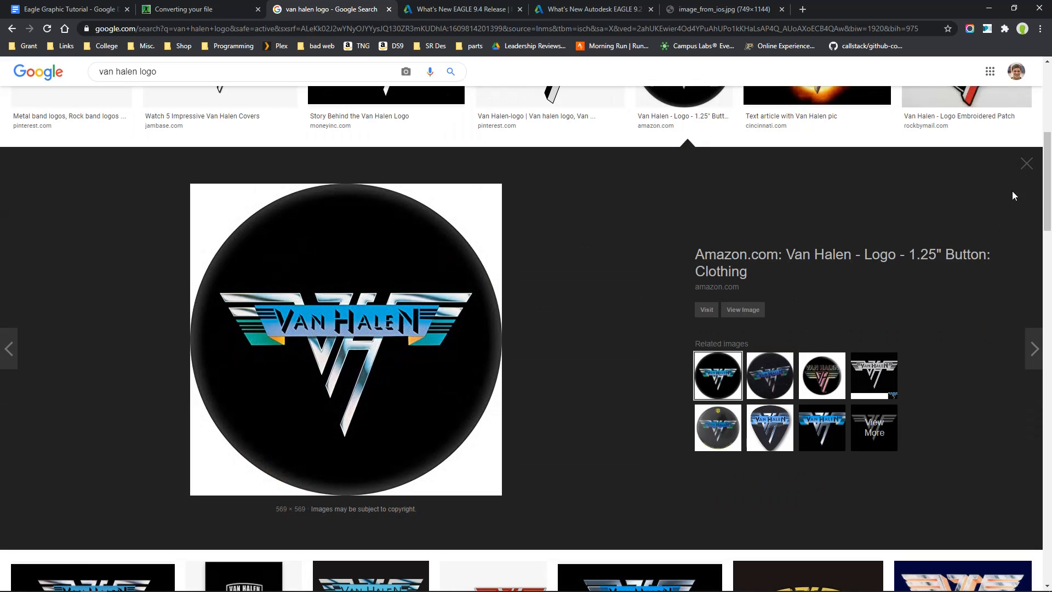
{"action": "left_click", "coordinate": [1026, 164]}
{"action": "scroll", "coordinate": [512, 368], "scroll_direction": "up", "scroll_amount": 1}
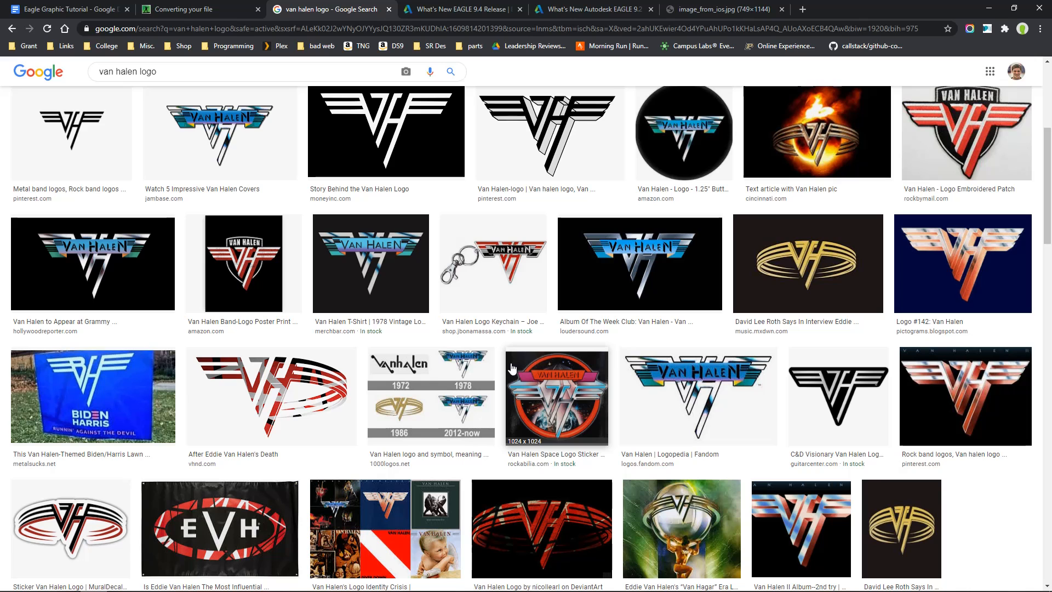
{"action": "scroll", "coordinate": [513, 369], "scroll_direction": "up", "scroll_amount": 2}
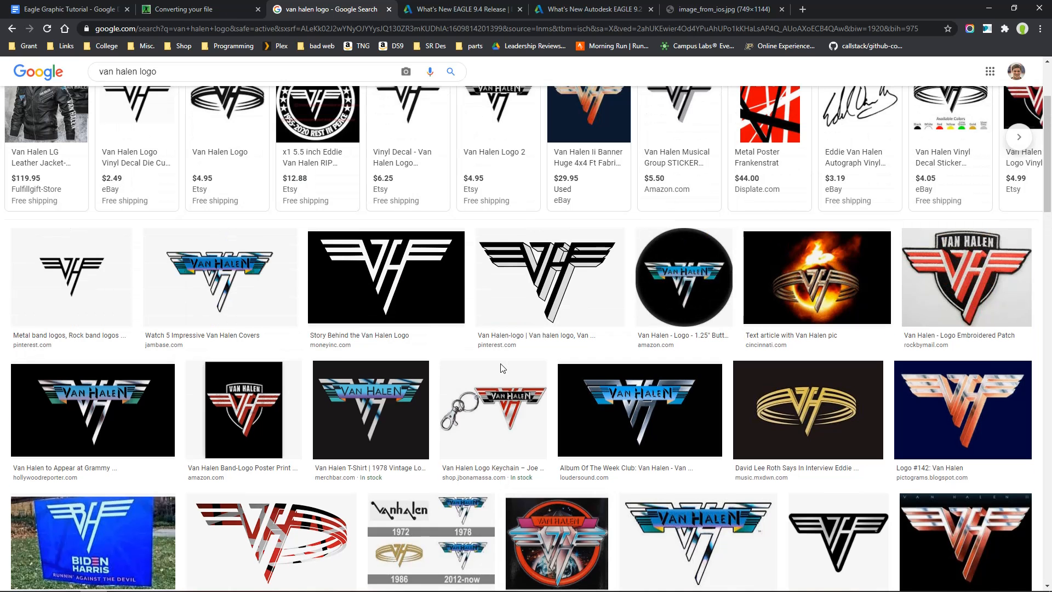
{"action": "left_click", "coordinate": [680, 4]}
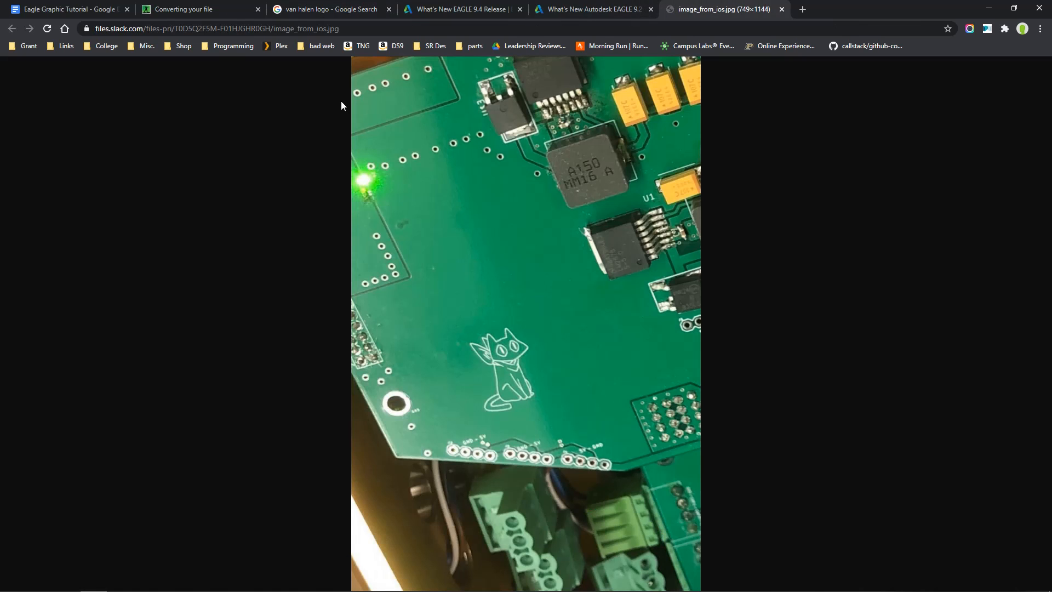
Preview the plain black-on-white 1600 × 1200 Van Halen logo from the image results and copy its image address
{"action": "left_click", "coordinate": [310, 8]}
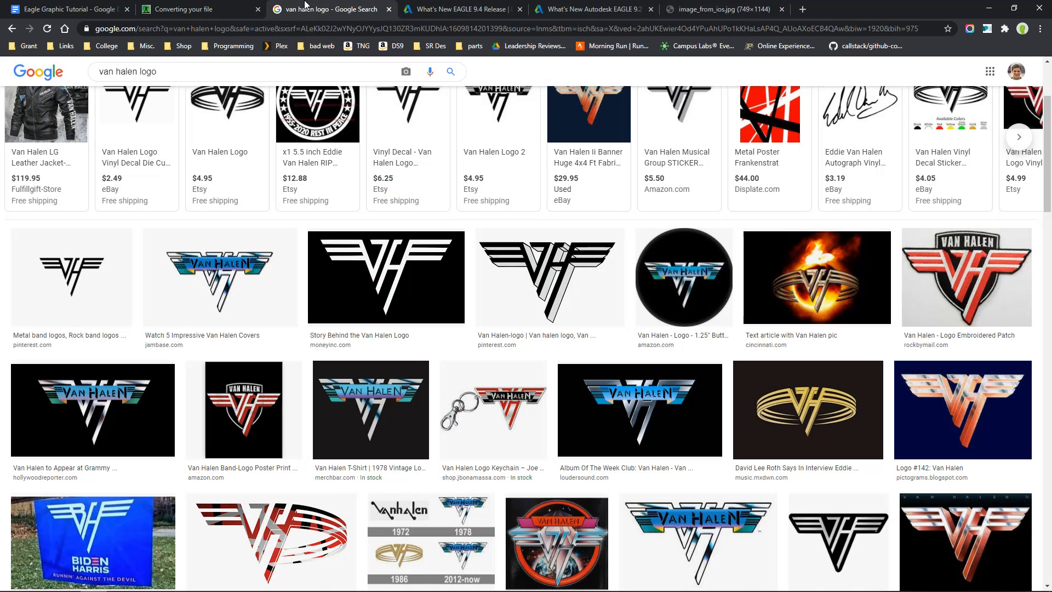
{"action": "left_click", "coordinate": [74, 309]}
{"action": "right_click", "coordinate": [398, 320]}
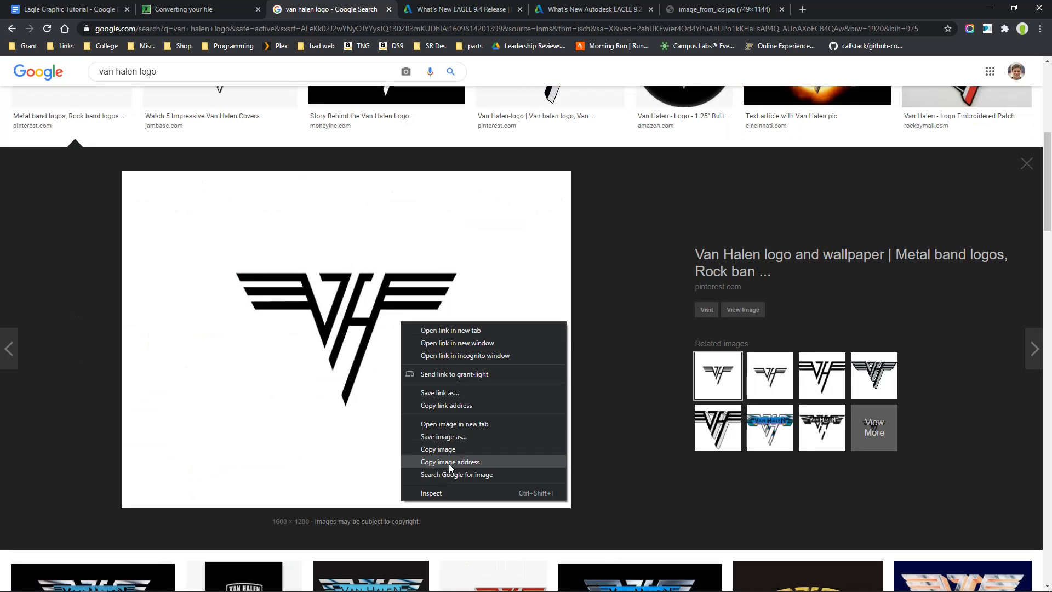
{"action": "left_click", "coordinate": [449, 462]}
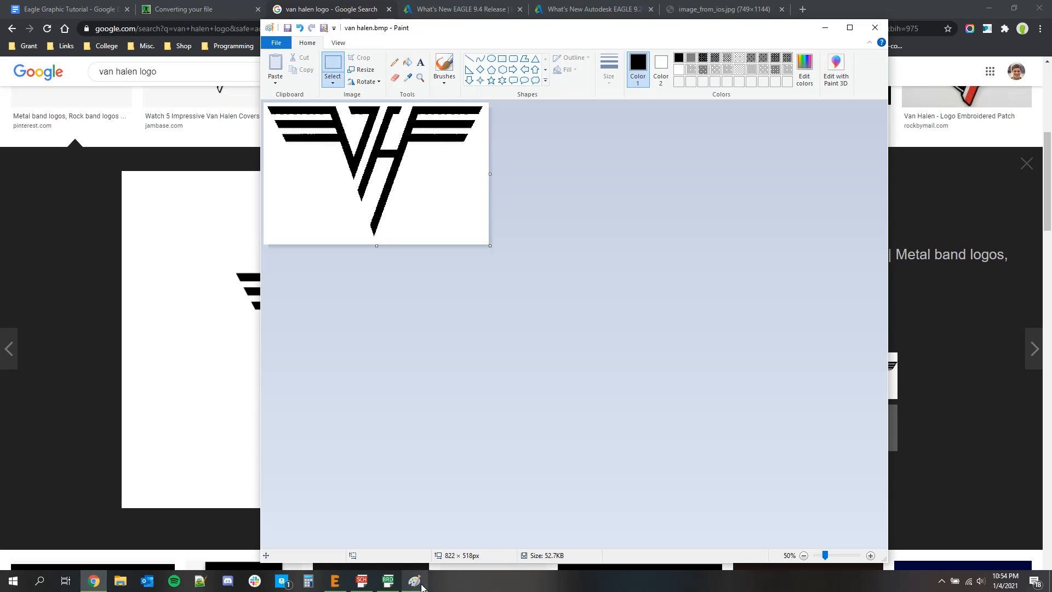
View the van halen.bmp bitmap in Paint and close Paint
{"action": "left_click", "coordinate": [414, 581]}
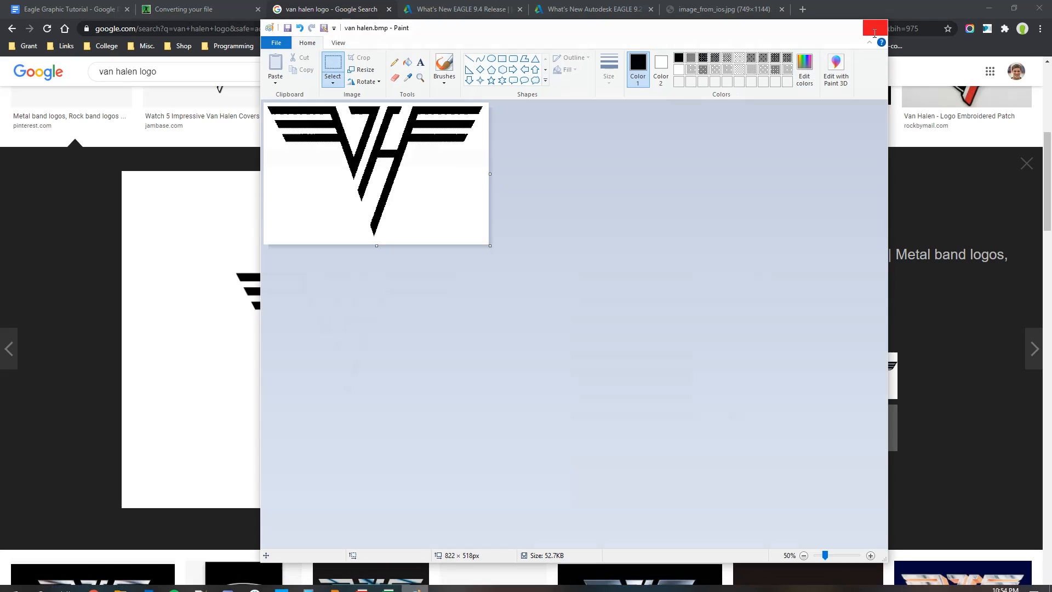
{"action": "left_click", "coordinate": [874, 32]}
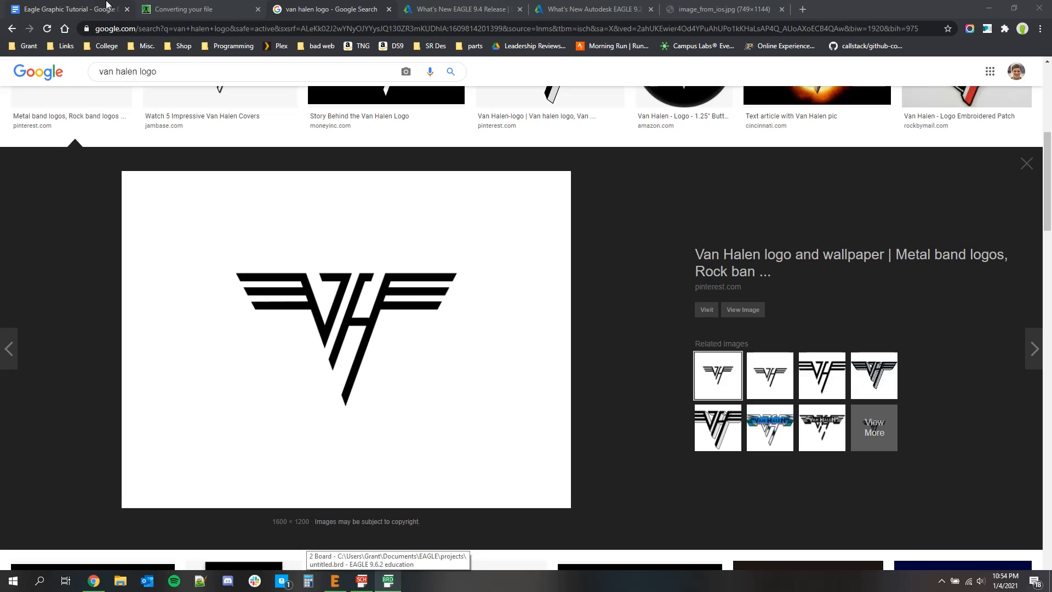
Return to the Online-Convert BMP converter and add the copied logo image by its URL
{"action": "left_click", "coordinate": [145, 7]}
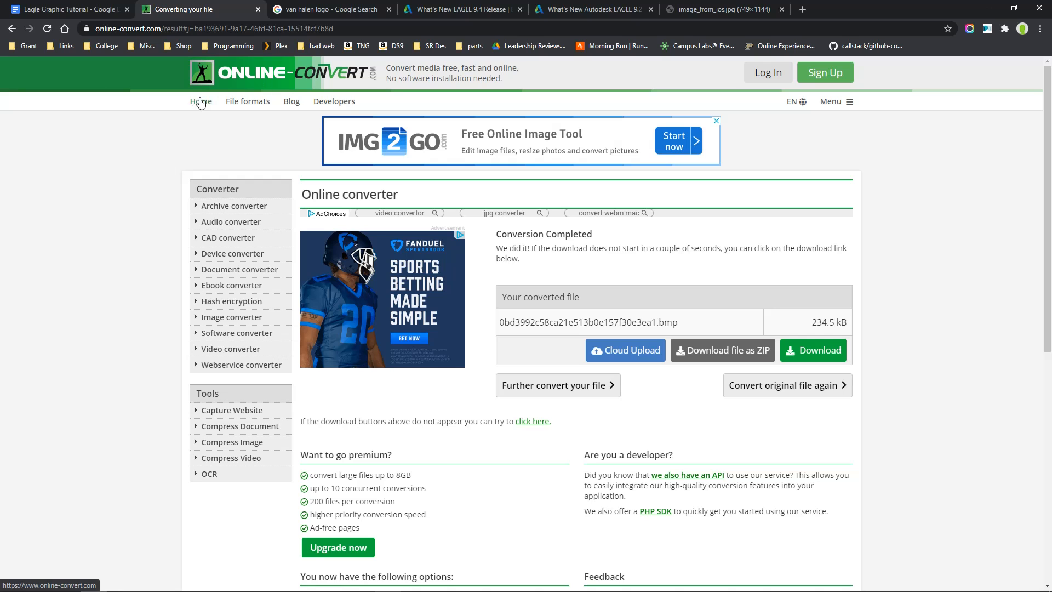
{"action": "key", "text": "alt+Left"}
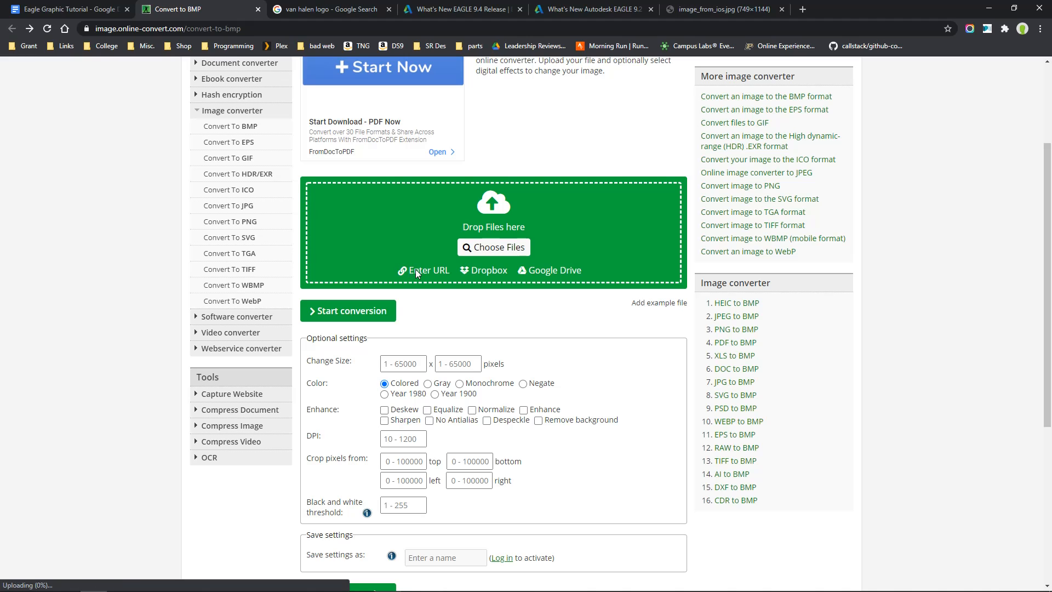
{"action": "left_click", "coordinate": [417, 269]}
{"action": "key", "text": "Escape"}
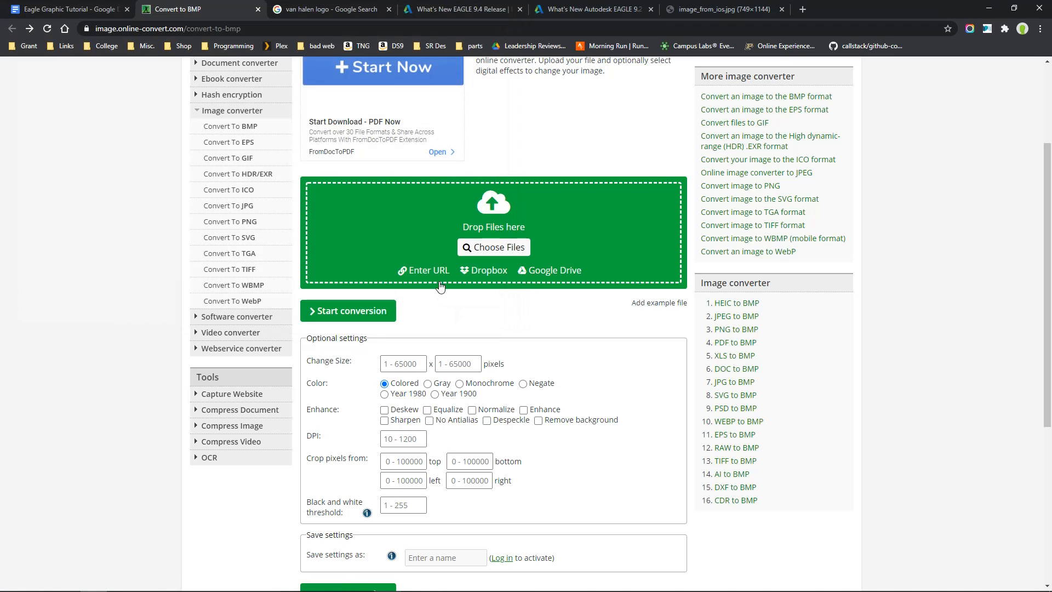
{"action": "left_click", "coordinate": [430, 270]}
{"action": "type", "text": "https://i.pinimg.com/originals/0b/d3/99/0bd3992c58ca21e513b0e157f30e3ea1.jpg"}
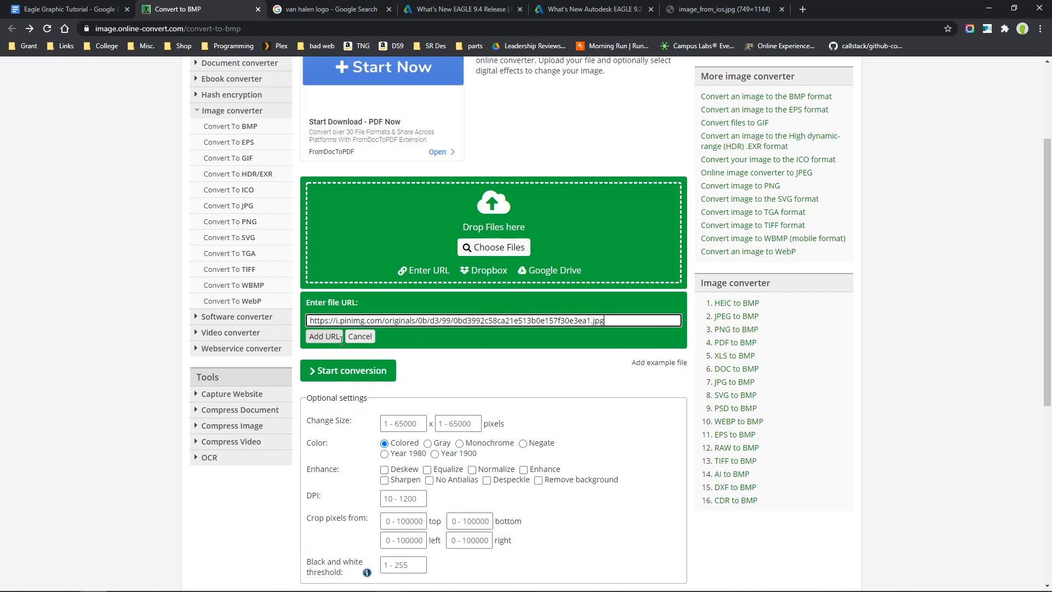
{"action": "left_click", "coordinate": [341, 338]}
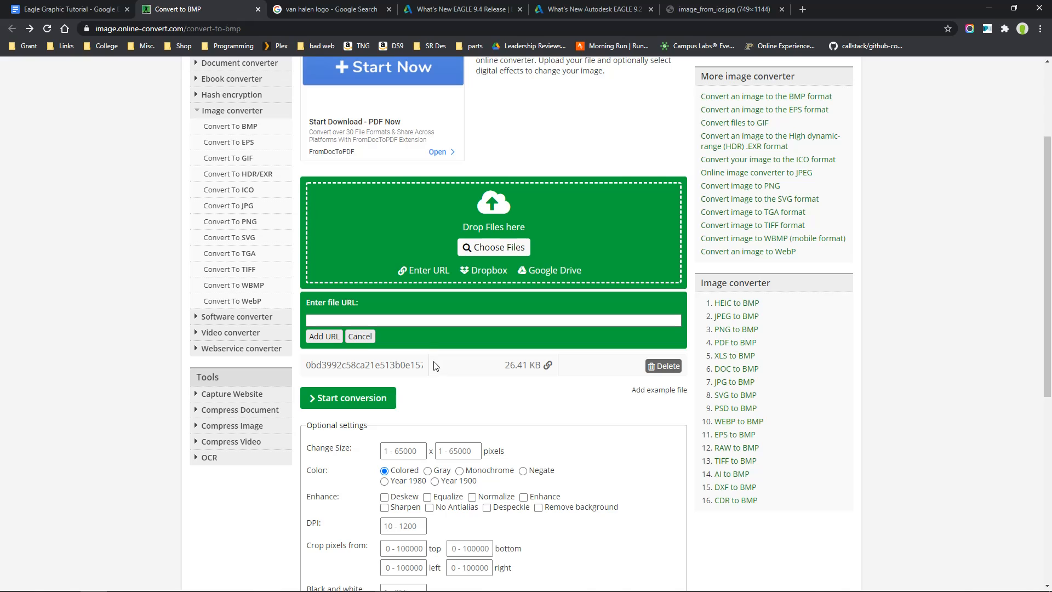
Set the conversion color to Monochrome and start converting the logo to BMP
{"action": "scroll", "coordinate": [459, 351], "scroll_direction": "down", "scroll_amount": 3}
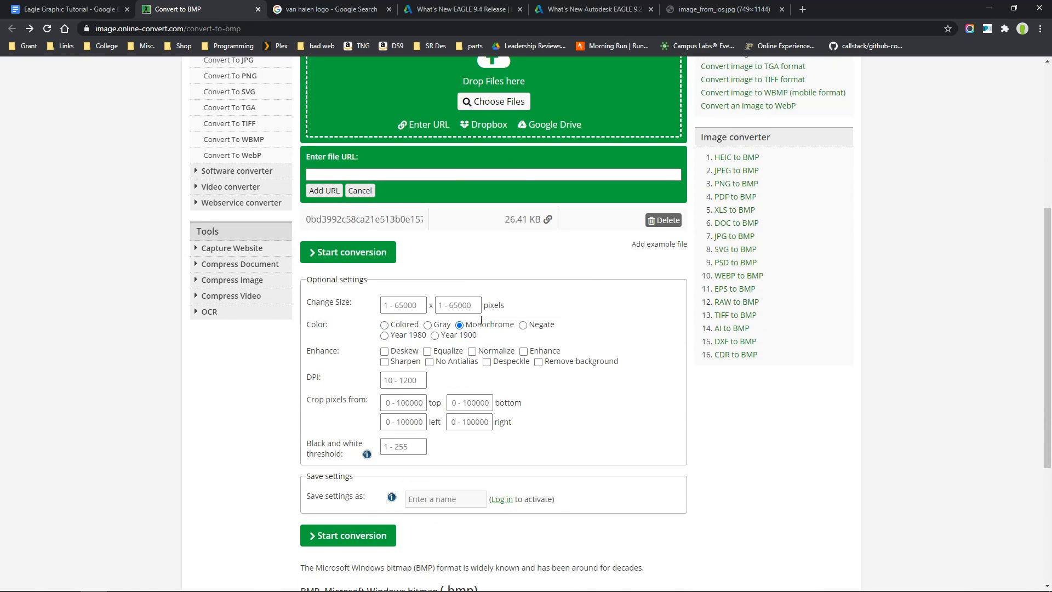
{"action": "left_click_drag", "start_coordinate": [305, 323], "coordinate": [513, 327]}
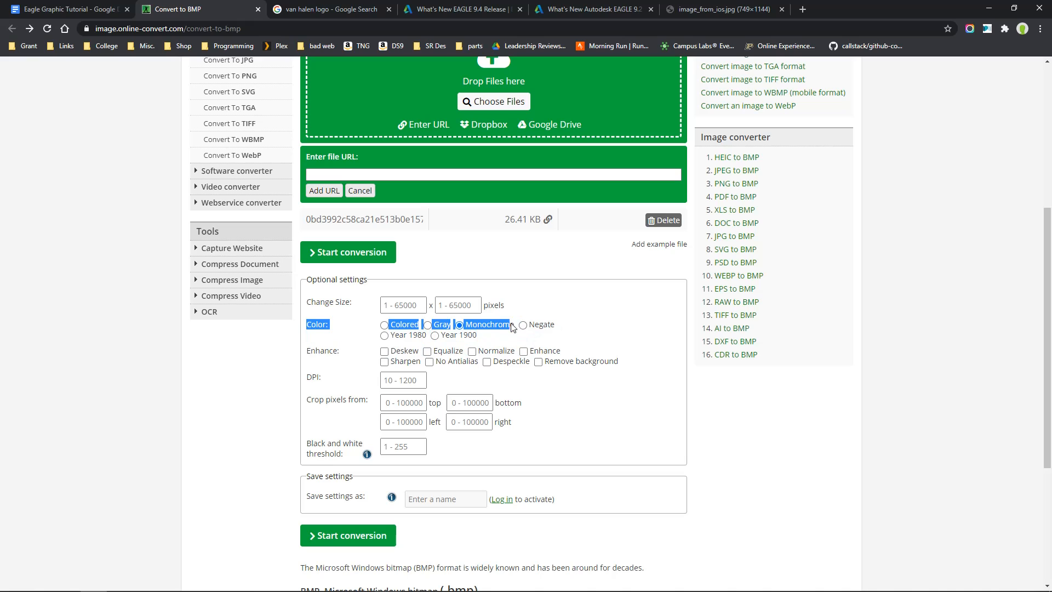
{"action": "left_click", "coordinate": [599, 333]}
{"action": "scroll", "coordinate": [383, 406], "scroll_direction": "down", "scroll_amount": 1}
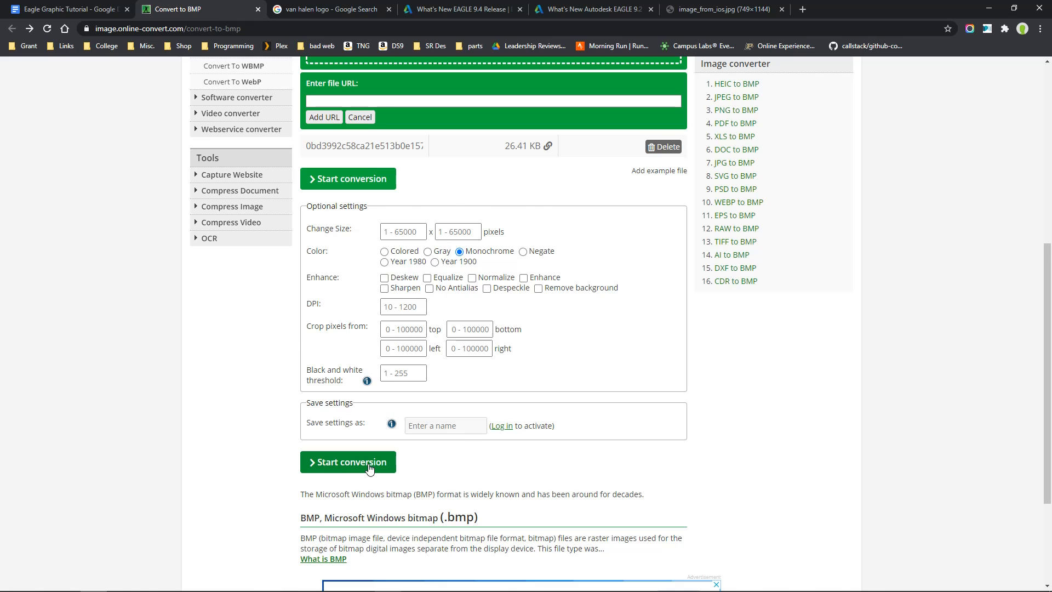
{"action": "left_click", "coordinate": [369, 468]}
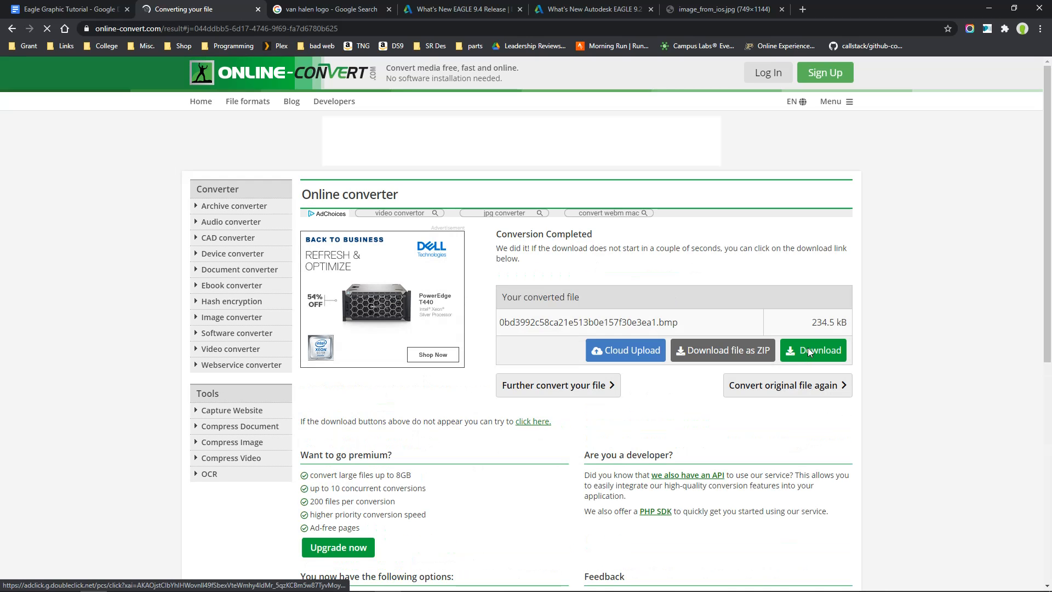
Download the converted monochrome bitmap to the Desktop as "van halen big mono"
{"action": "left_click", "coordinate": [813, 354]}
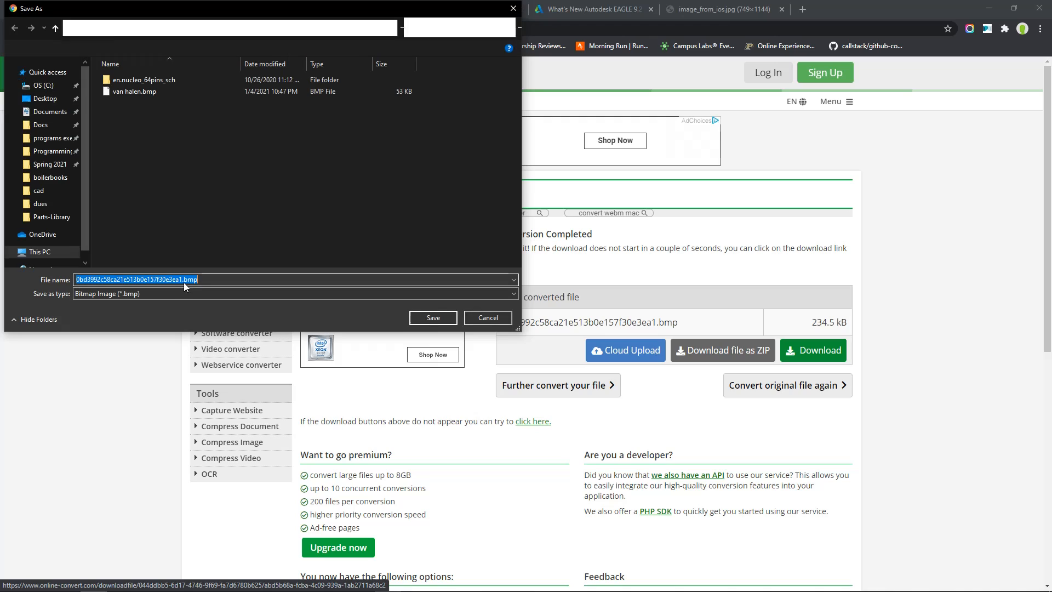
{"action": "type", "text": "van"}
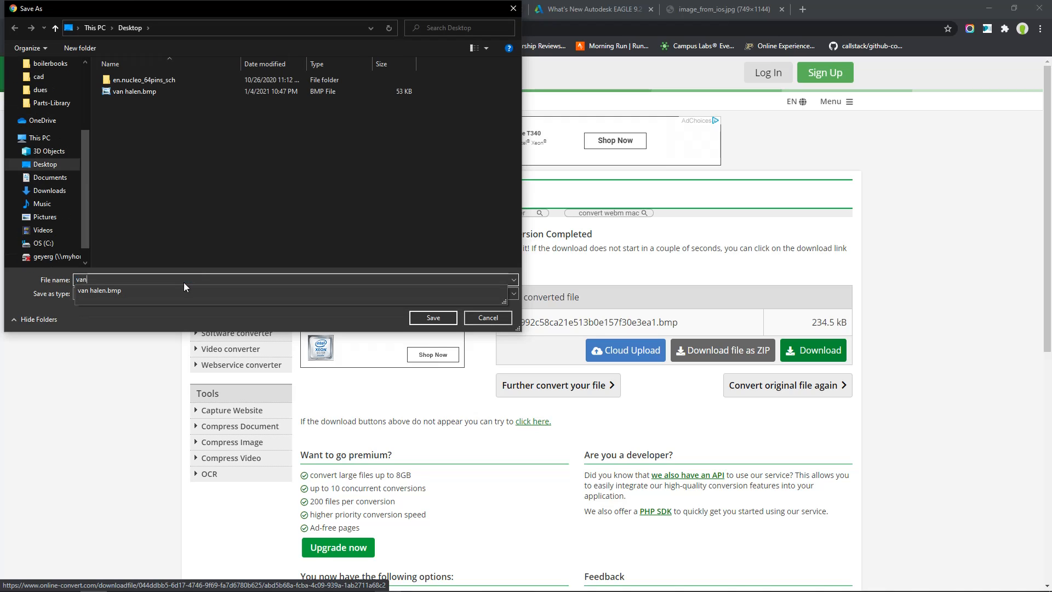
{"action": "type", "text": " halen big"}
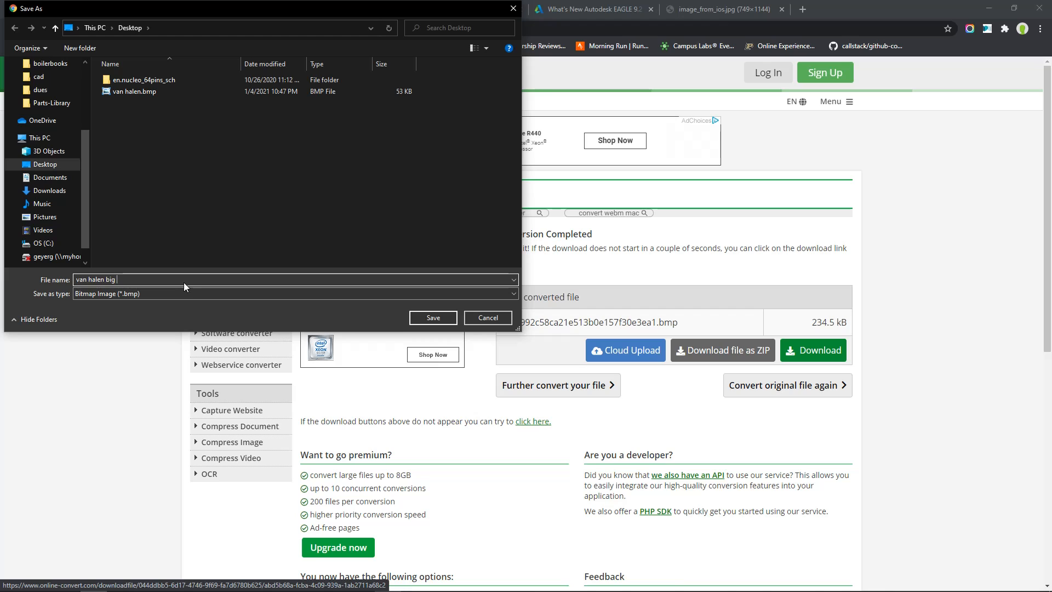
{"action": "type", "text": " mono"}
{"action": "key", "text": "Return"}
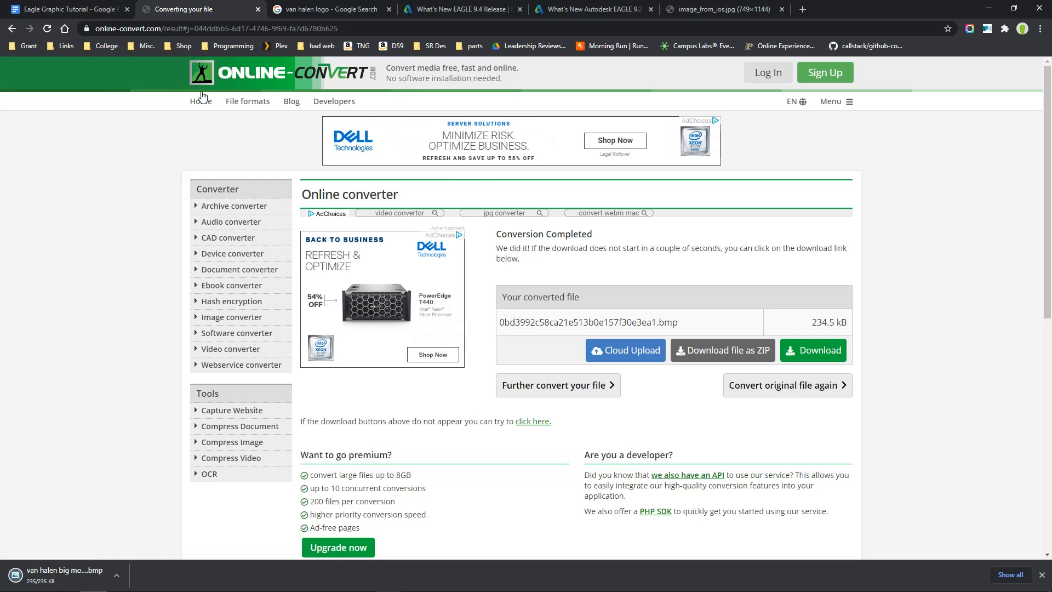
Go back to the BMP converter, add the same logo URL again, and convert it with the color option left at Colored
{"action": "key", "text": "alt+Left"}
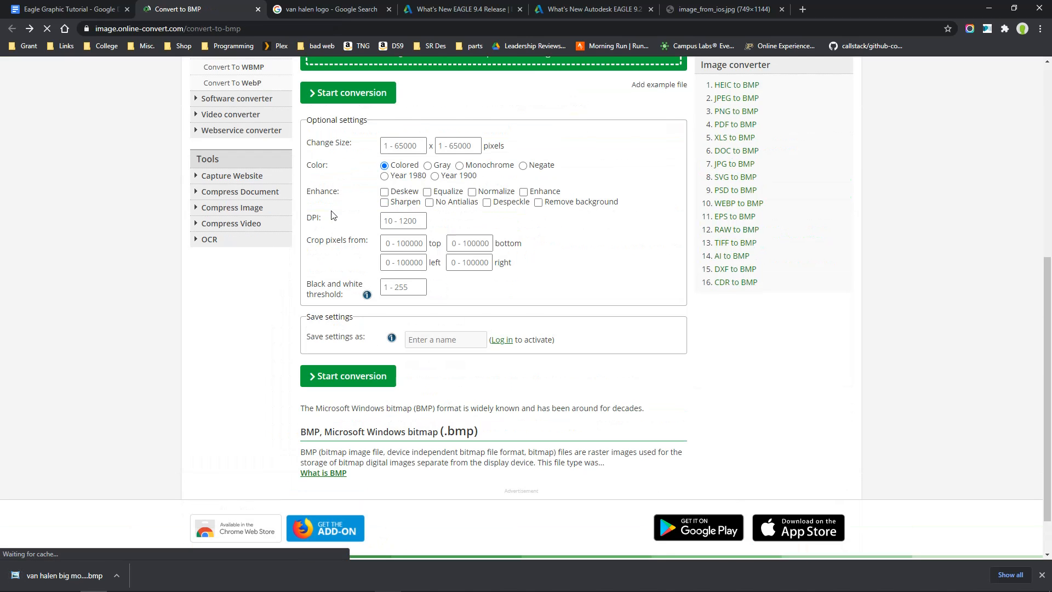
{"action": "scroll", "coordinate": [332, 216], "scroll_direction": "up", "scroll_amount": 5}
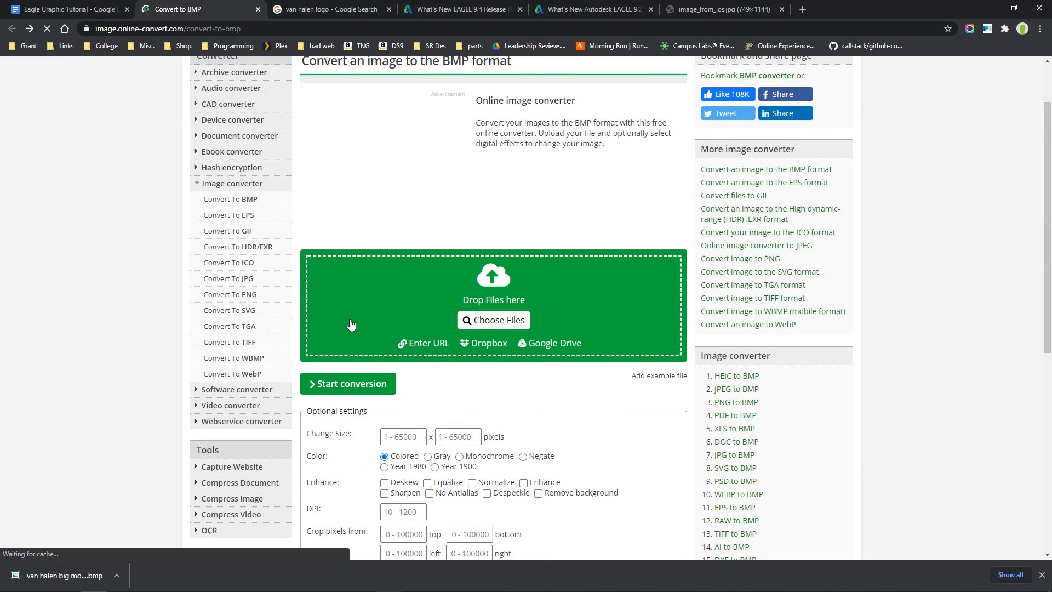
{"action": "left_click", "coordinate": [422, 349]}
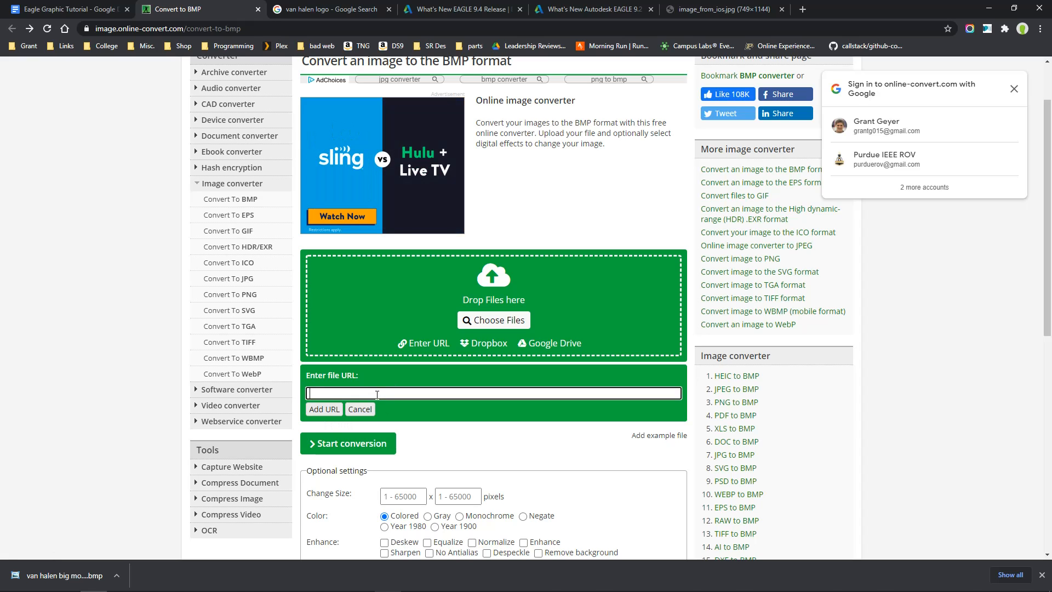
{"action": "key", "text": "ctrl+v"}
{"action": "left_click", "coordinate": [327, 410]}
{"action": "scroll", "coordinate": [356, 434], "scroll_direction": "down", "scroll_amount": 5}
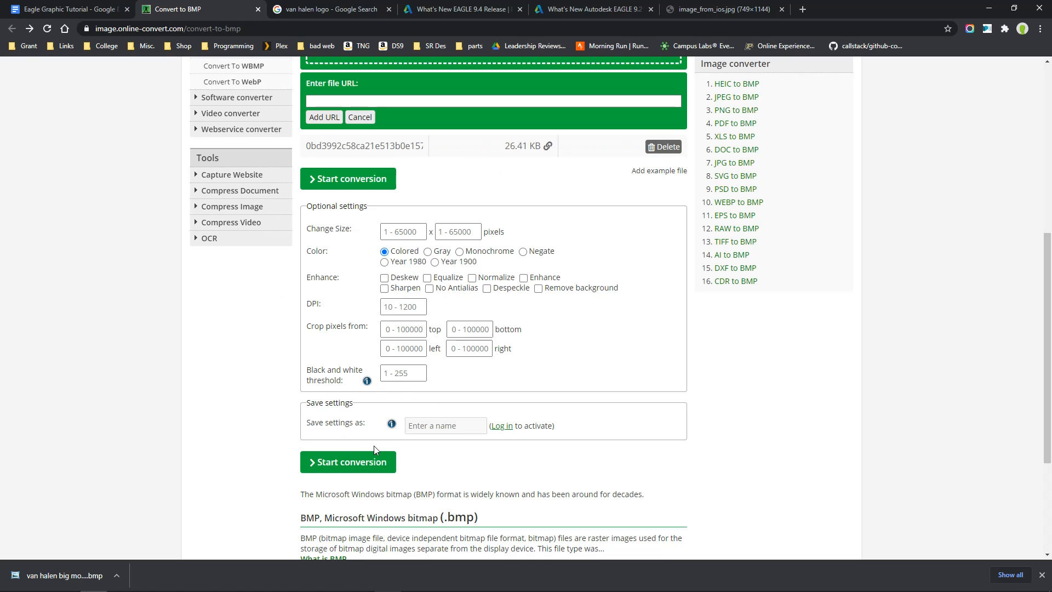
{"action": "left_click", "coordinate": [349, 465]}
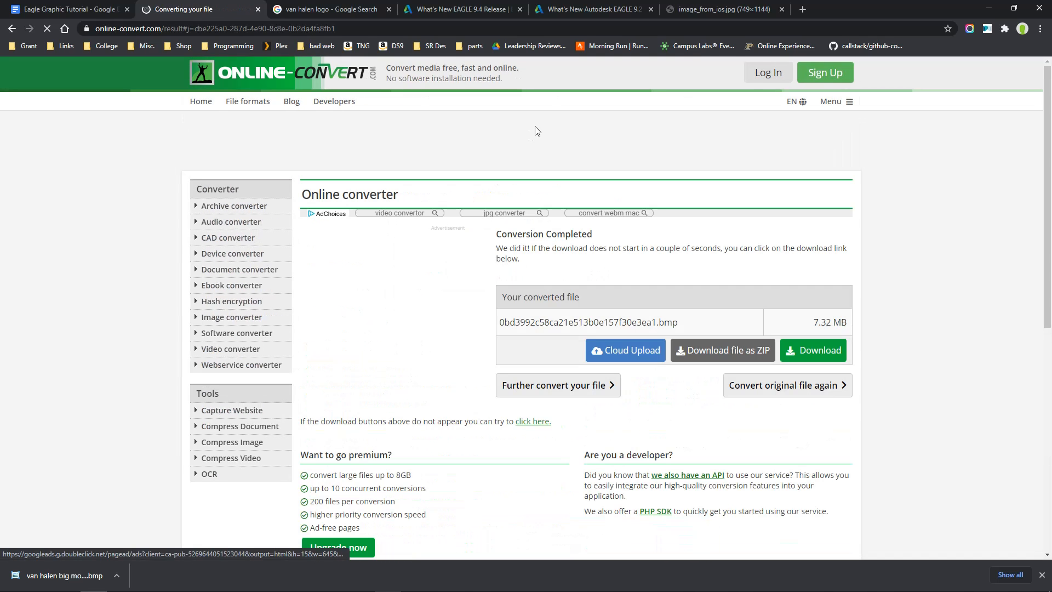
{"action": "left_click", "coordinate": [388, 582]}
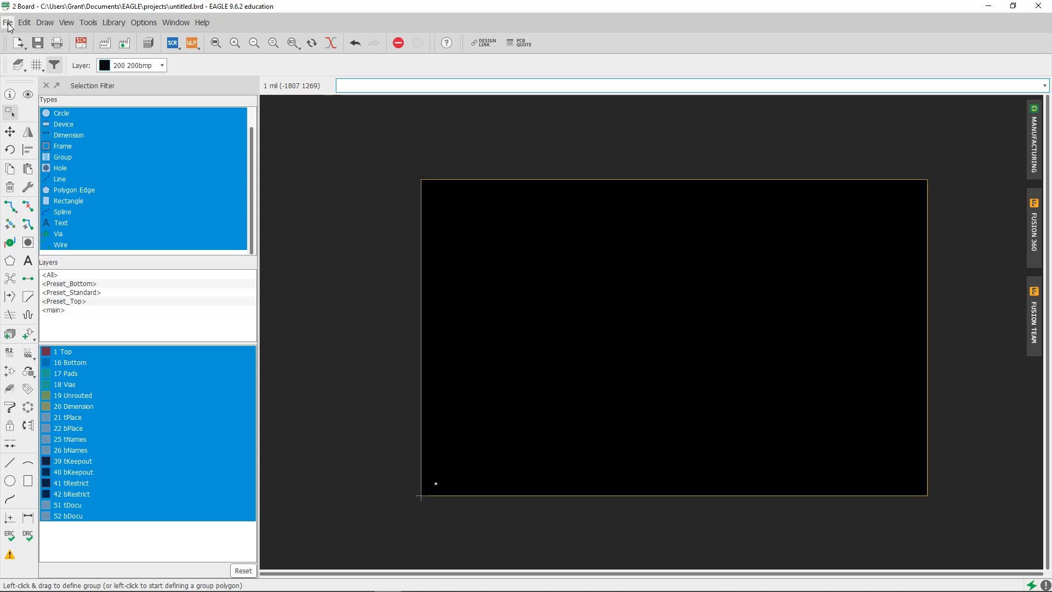
{"action": "left_click", "coordinate": [8, 25]}
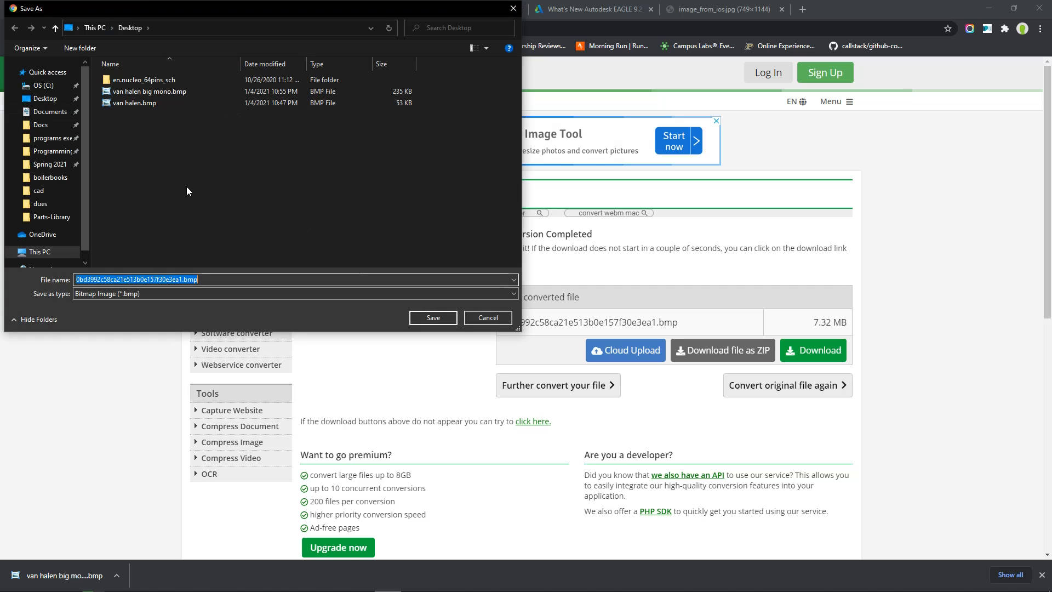
Save the converted colored bitmap to the Desktop as "van halen big color"
{"action": "type", "text": "van h"}
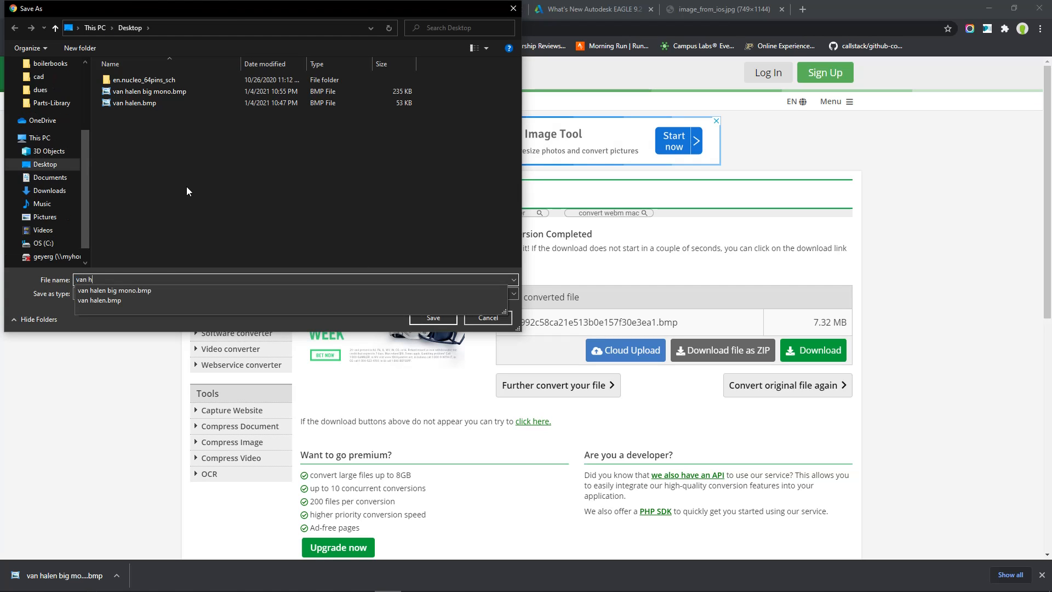
{"action": "type", "text": "alen big color"}
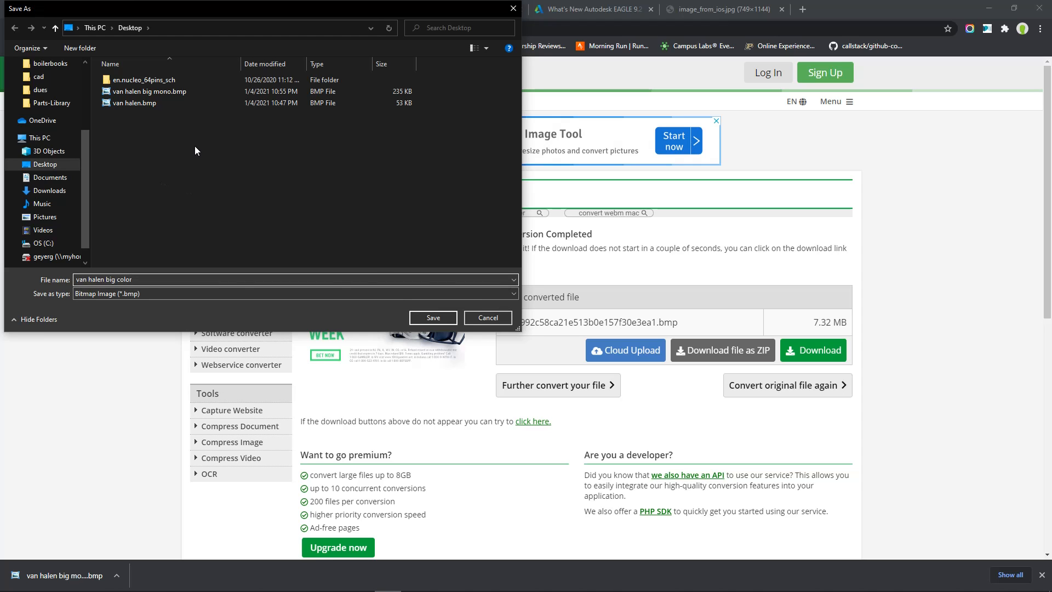
{"action": "key", "text": "Return"}
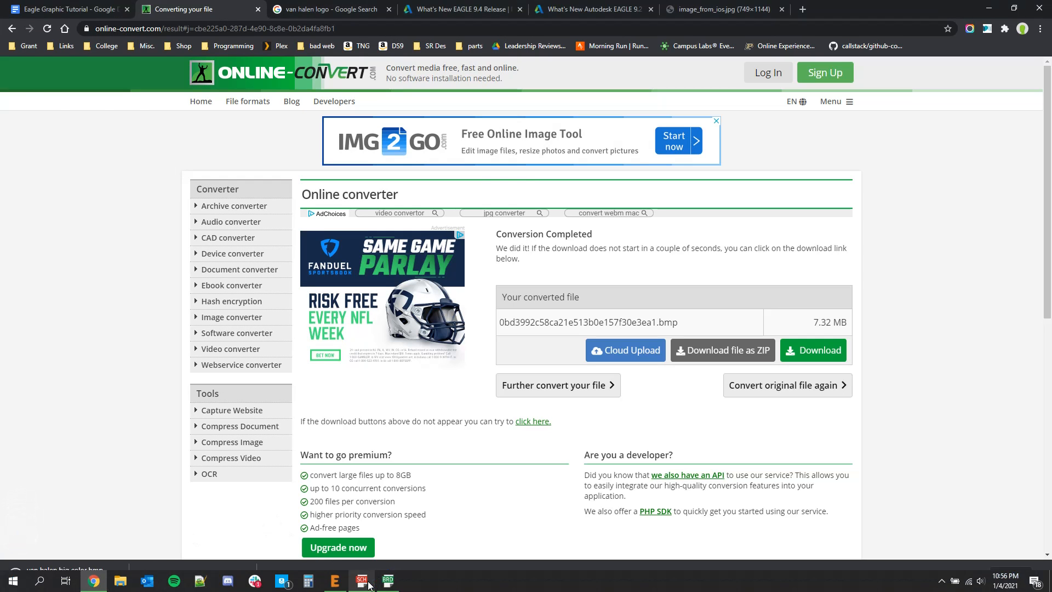
Switch to the EAGLE board, run the import-bmp ULP, and load "van halen big mono.bmp" from the Desktop
{"action": "left_click", "coordinate": [387, 579]}
{"action": "left_click", "coordinate": [105, 183]}
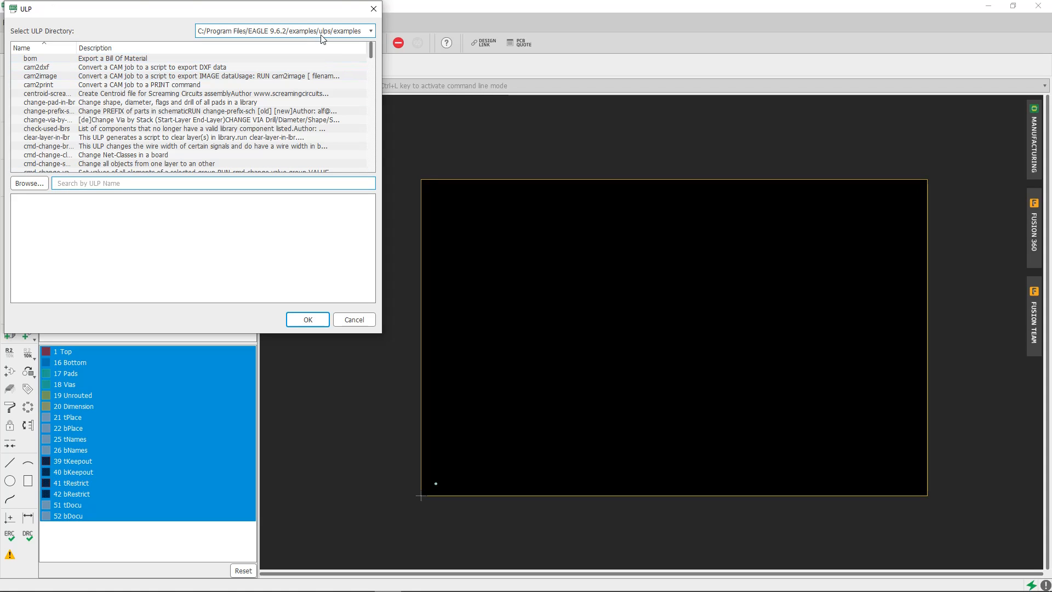
{"action": "type", "text": "import"}
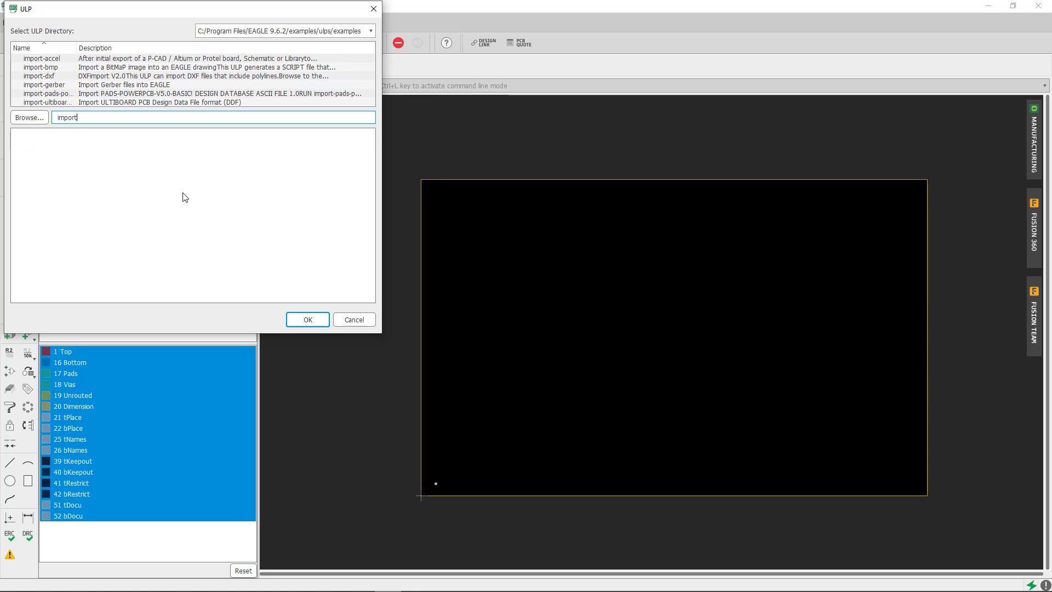
{"action": "double_click", "coordinate": [70, 70]}
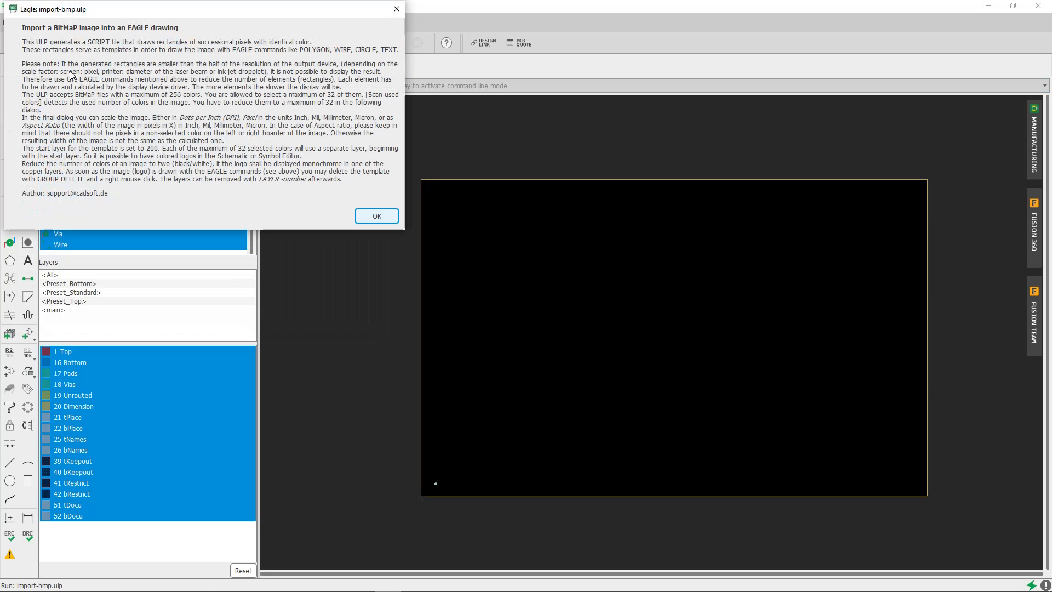
{"action": "left_click", "coordinate": [360, 215]}
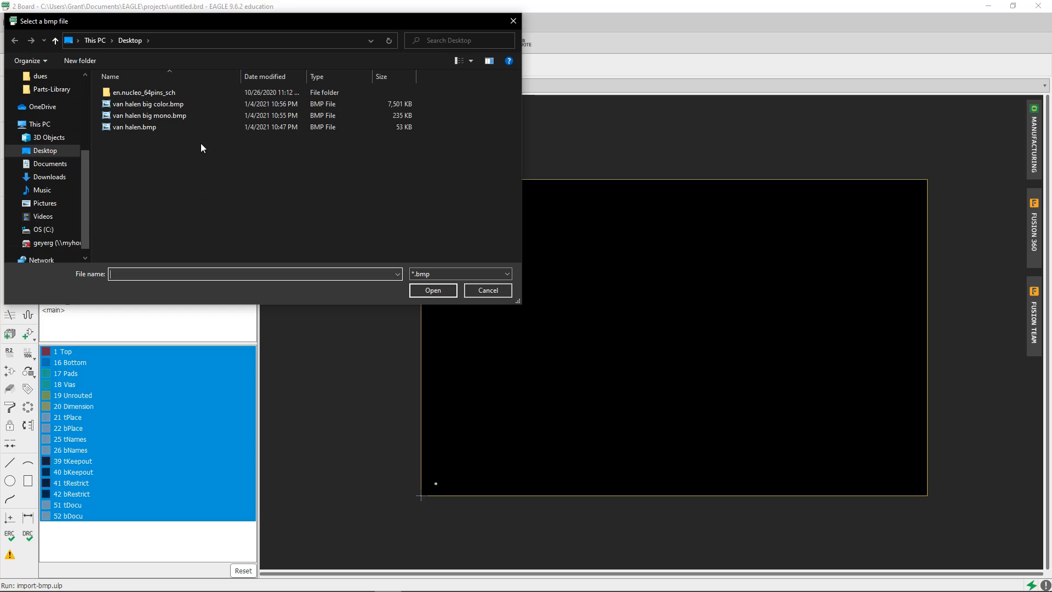
{"action": "double_click", "coordinate": [176, 116]}
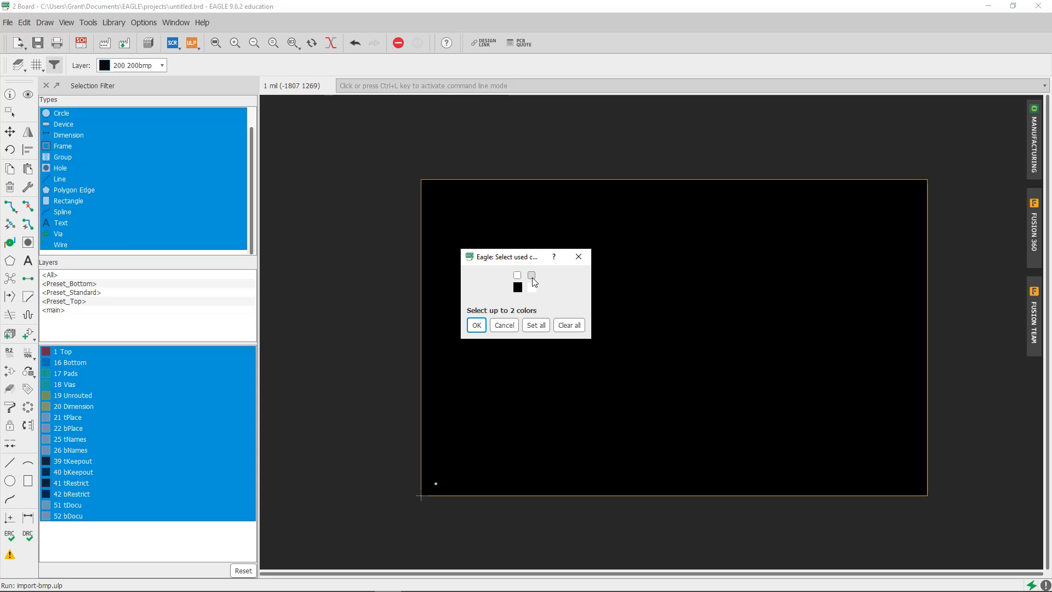
Choose white as the only color to import and try previewing the bitmap
{"action": "left_click", "coordinate": [531, 275]}
{"action": "left_click", "coordinate": [476, 325]}
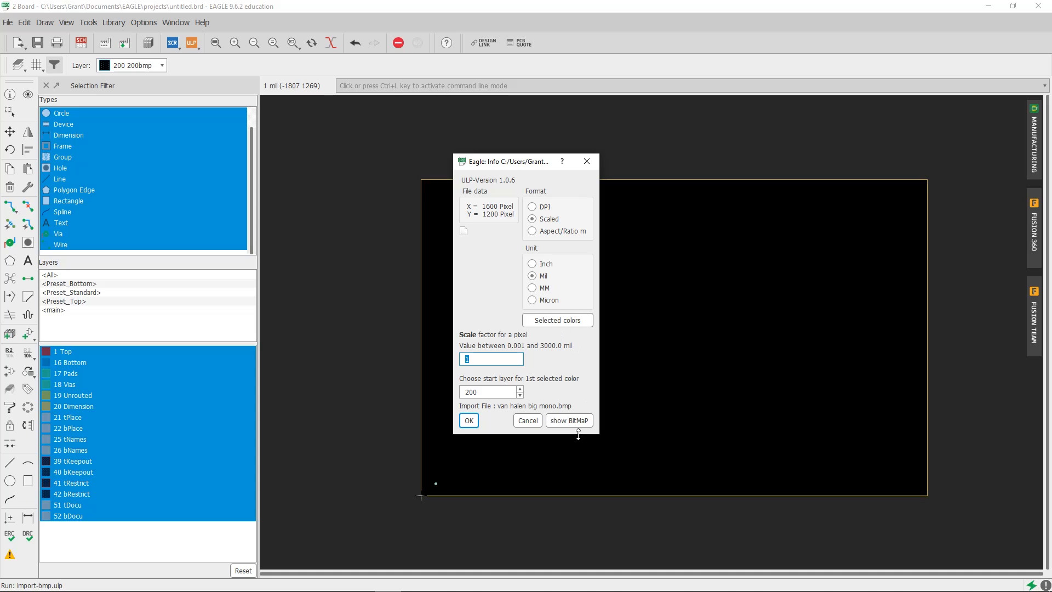
{"action": "left_click", "coordinate": [570, 420]}
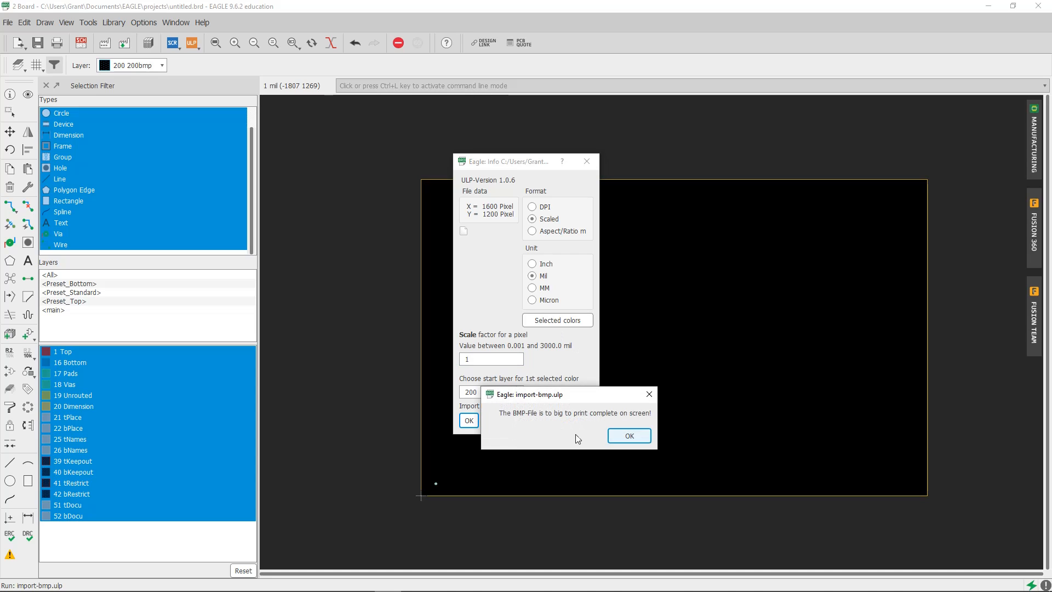
{"action": "left_click", "coordinate": [629, 434]}
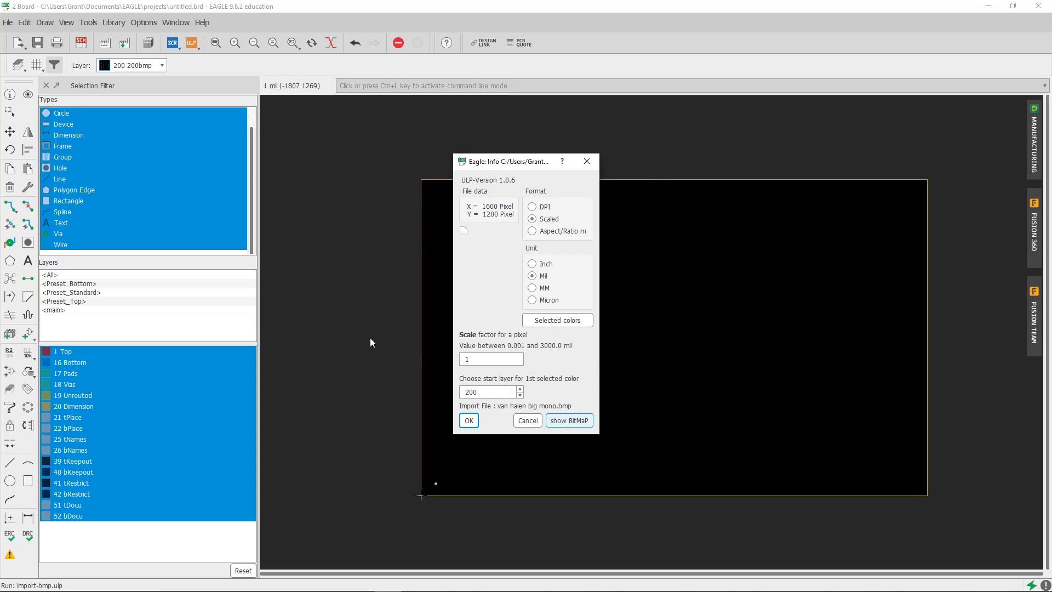
Import the logo at a scale factor of 1 mil per pixel with start layer 200 and run the generated script
{"action": "left_click", "coordinate": [470, 363]}
{"action": "left_click_drag", "start_coordinate": [493, 392], "coordinate": [422, 388]}
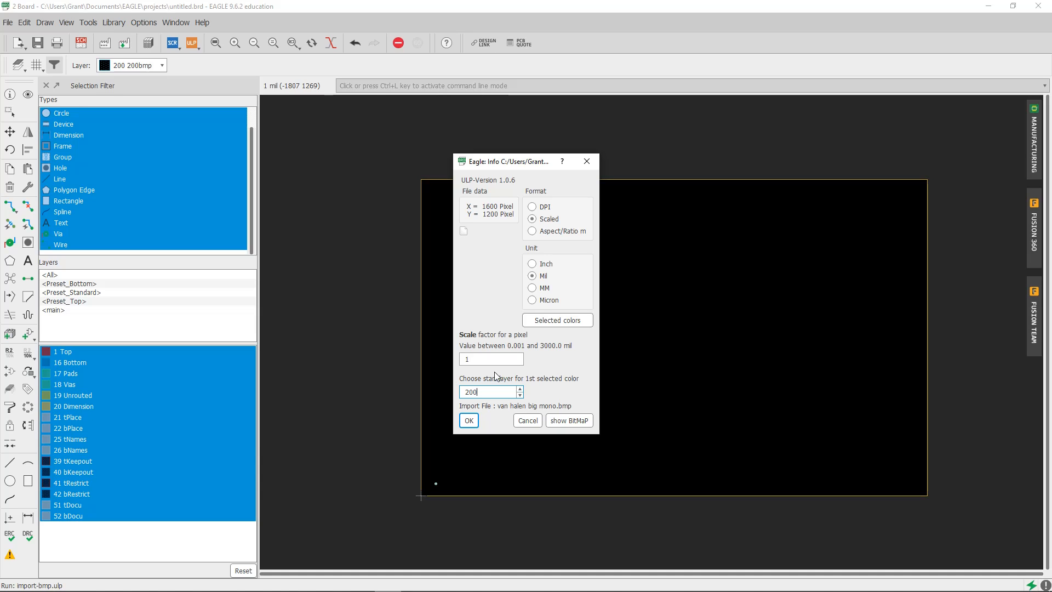
{"action": "left_click", "coordinate": [468, 420]}
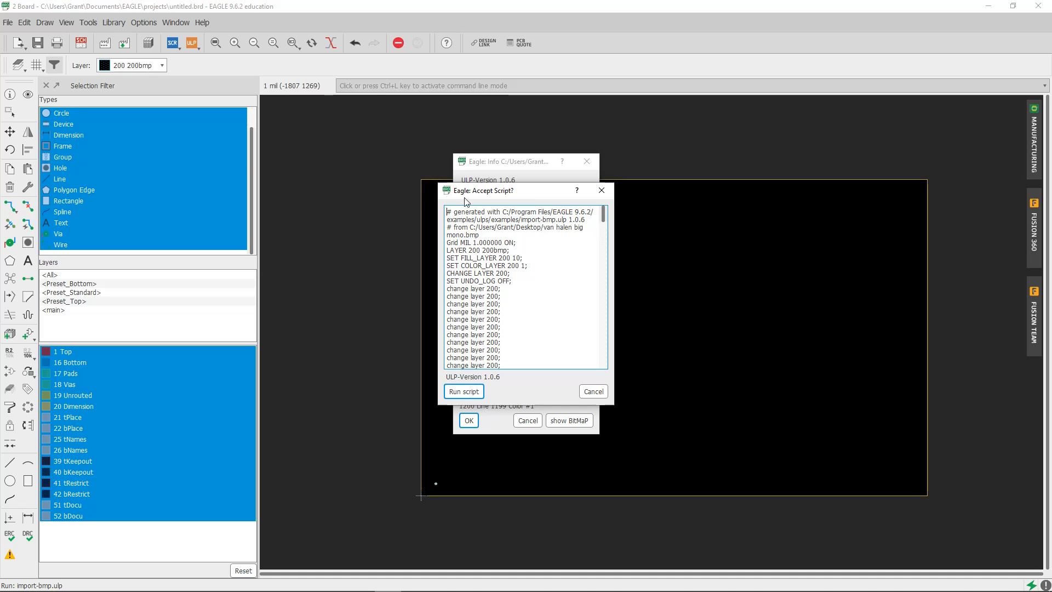
{"action": "left_click", "coordinate": [470, 390]}
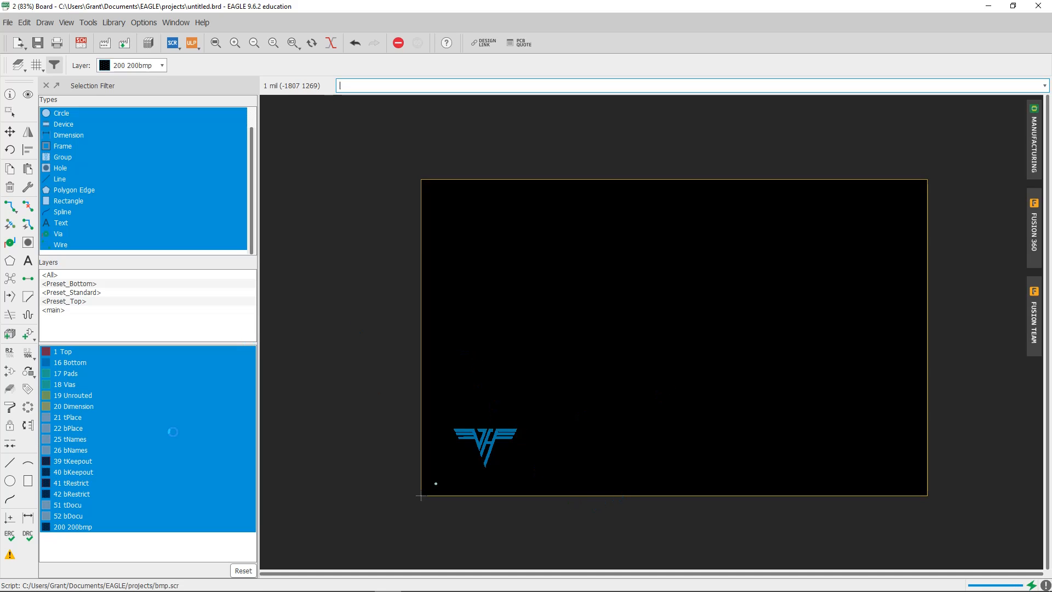
Group-select the imported Van Halen logo on the board and delete it
{"action": "left_click", "coordinate": [12, 109]}
{"action": "middle_click_drag", "start_coordinate": [340, 485], "coordinate": [386, 448]}
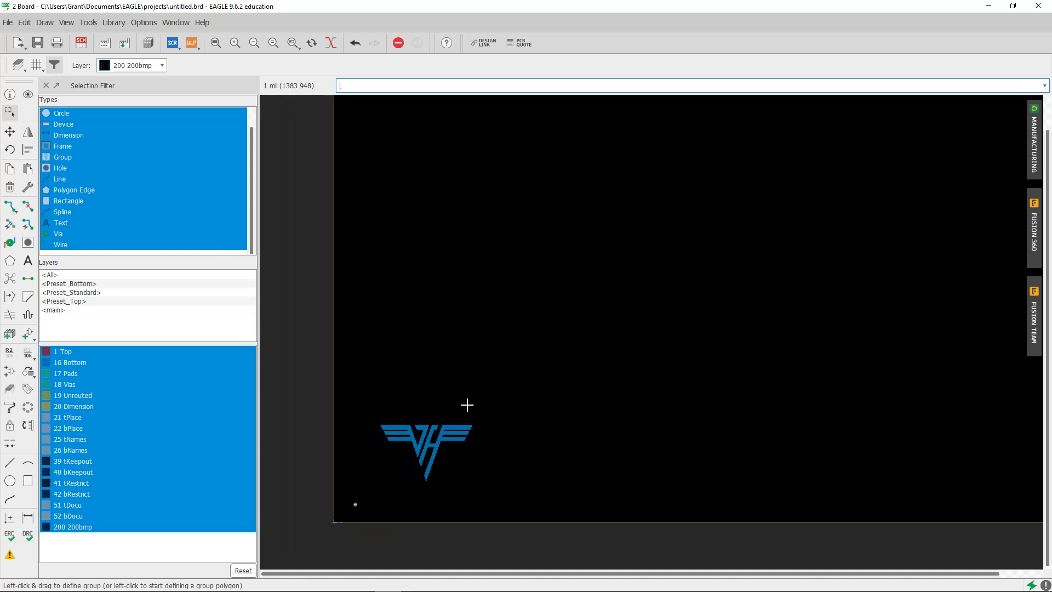
{"action": "left_click_drag", "start_coordinate": [503, 400], "coordinate": [377, 495]}
{"action": "key", "text": "Delete"}
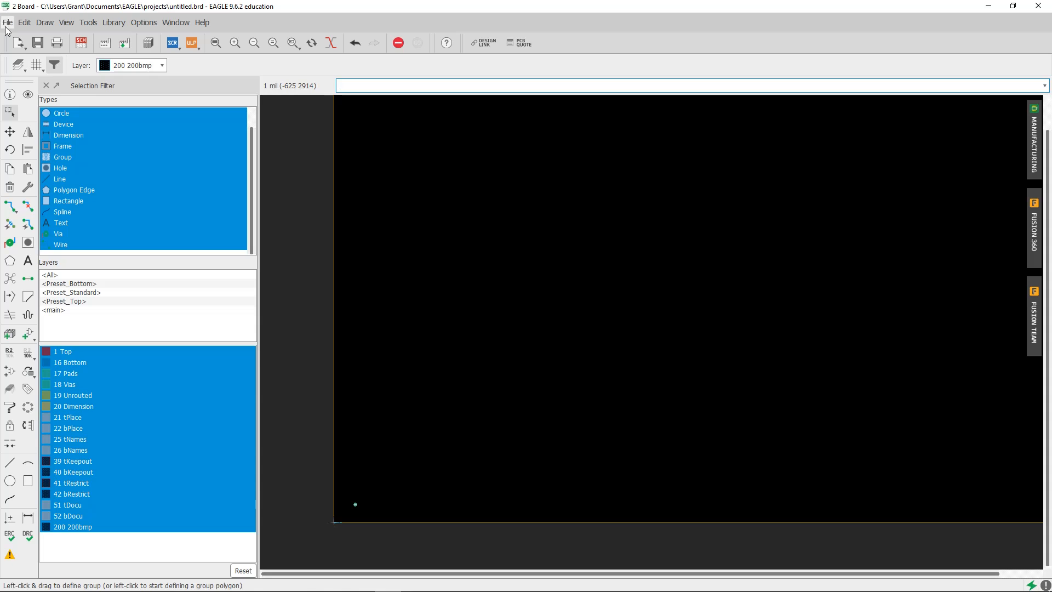
Try to import "van halen big color.bmp" from the Desktop with the import-bmp ULP
{"action": "left_click", "coordinate": [7, 22]}
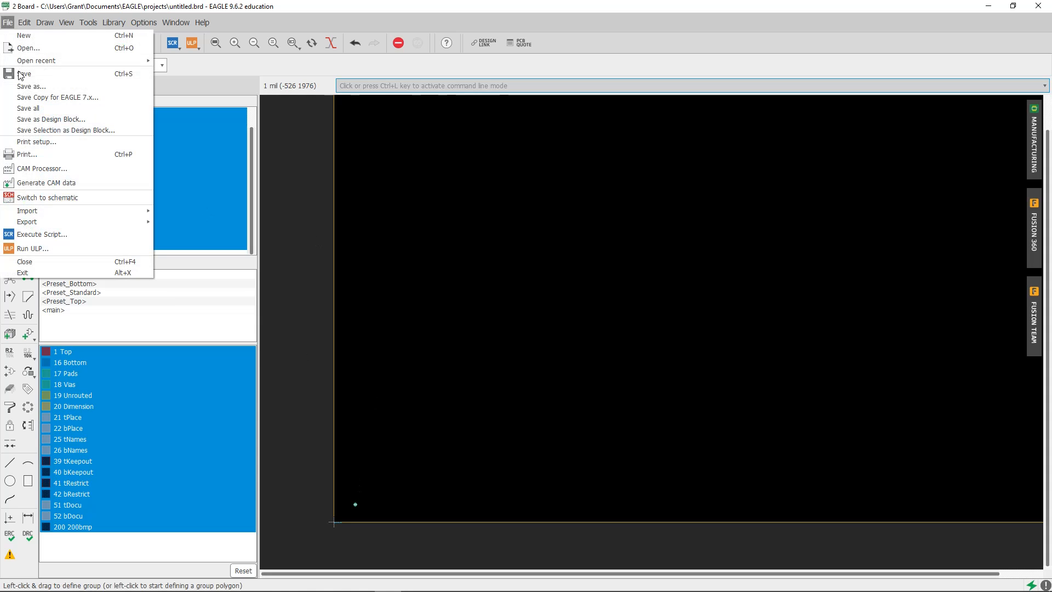
{"action": "left_click", "coordinate": [62, 244]}
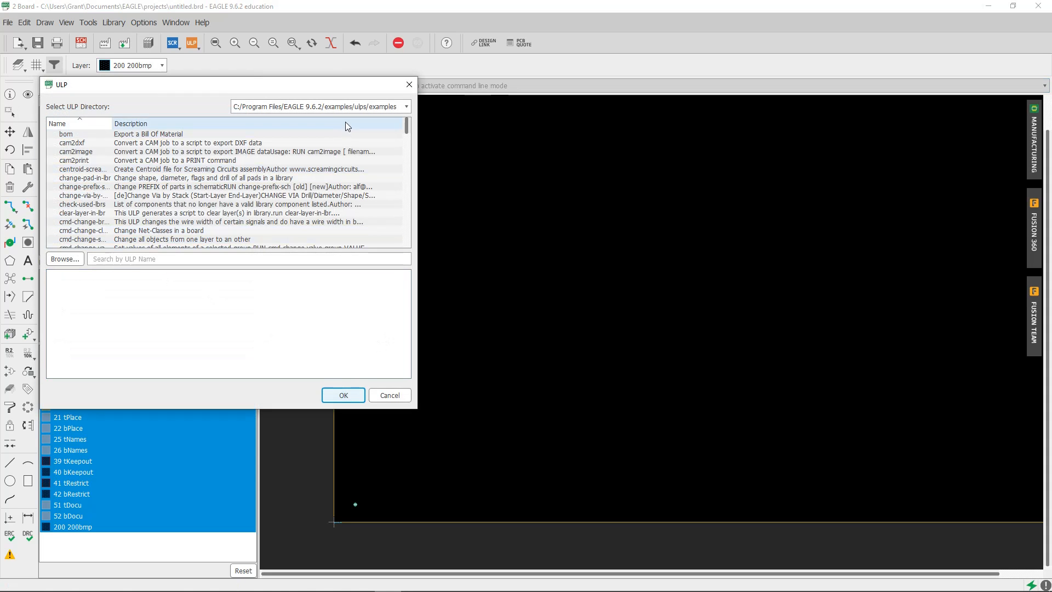
{"action": "left_click", "coordinate": [247, 257]}
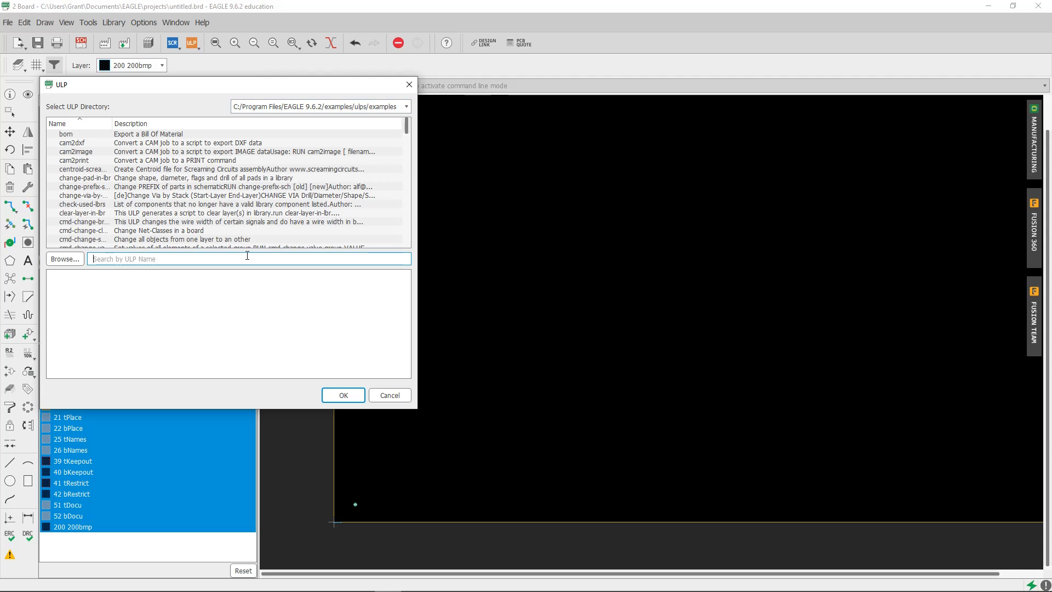
{"action": "type", "text": "import"}
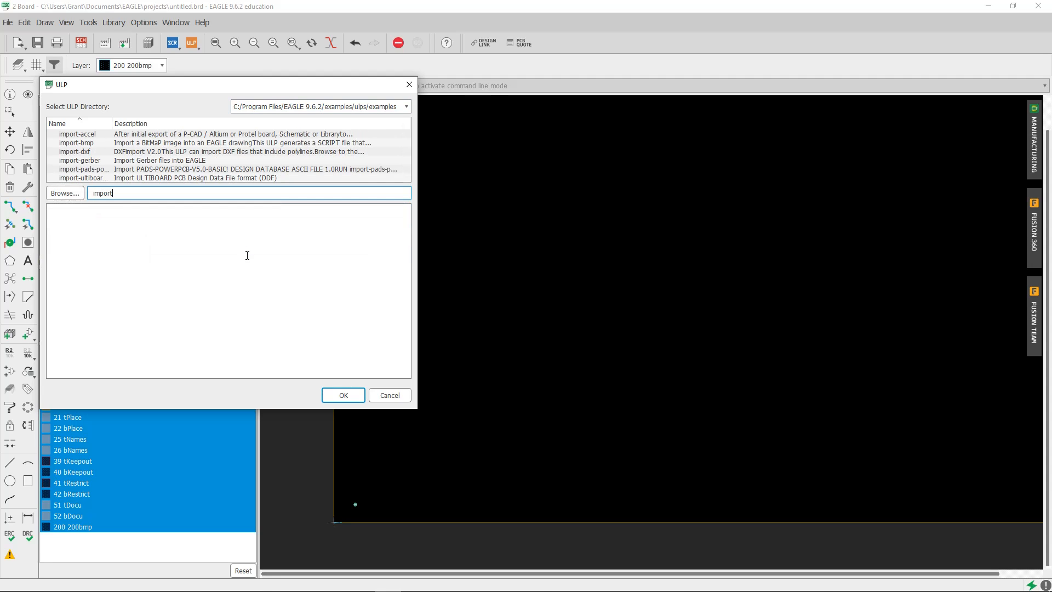
{"action": "double_click", "coordinate": [211, 144]}
{"action": "left_click", "coordinate": [401, 343]}
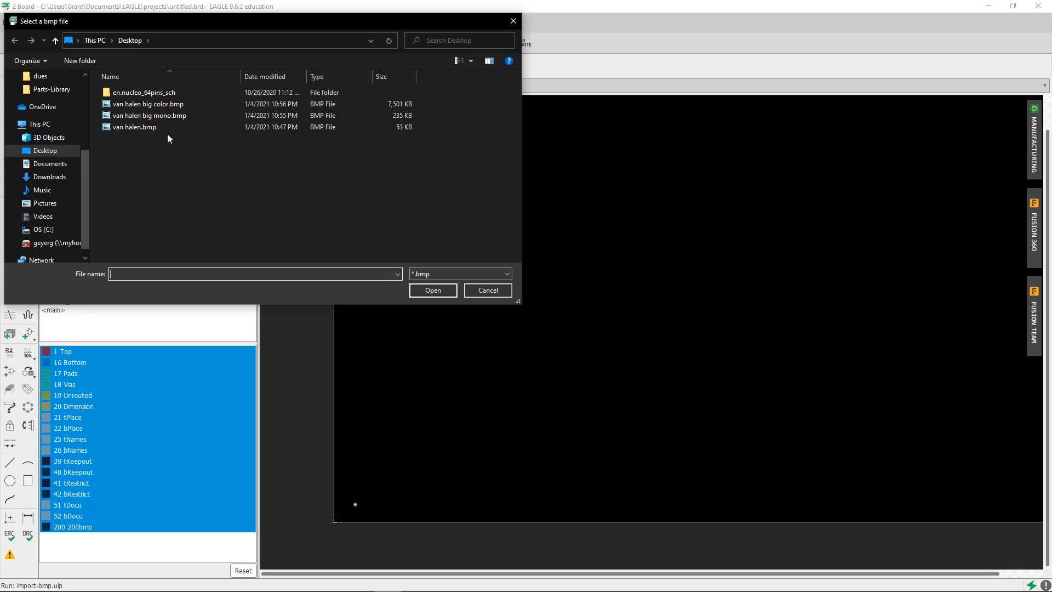
{"action": "double_click", "coordinate": [169, 103]}
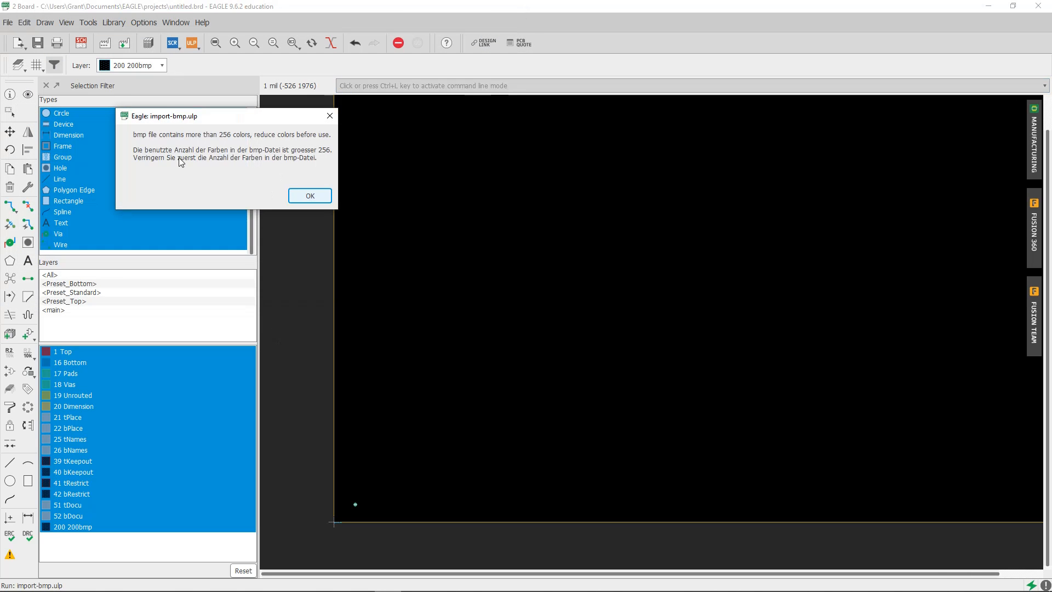
{"action": "left_click", "coordinate": [310, 196]}
Switch to Chrome, view the downloaded "van halen big color.bmp", and open it in Paint
{"action": "mouse_move", "coordinate": [118, 585]}
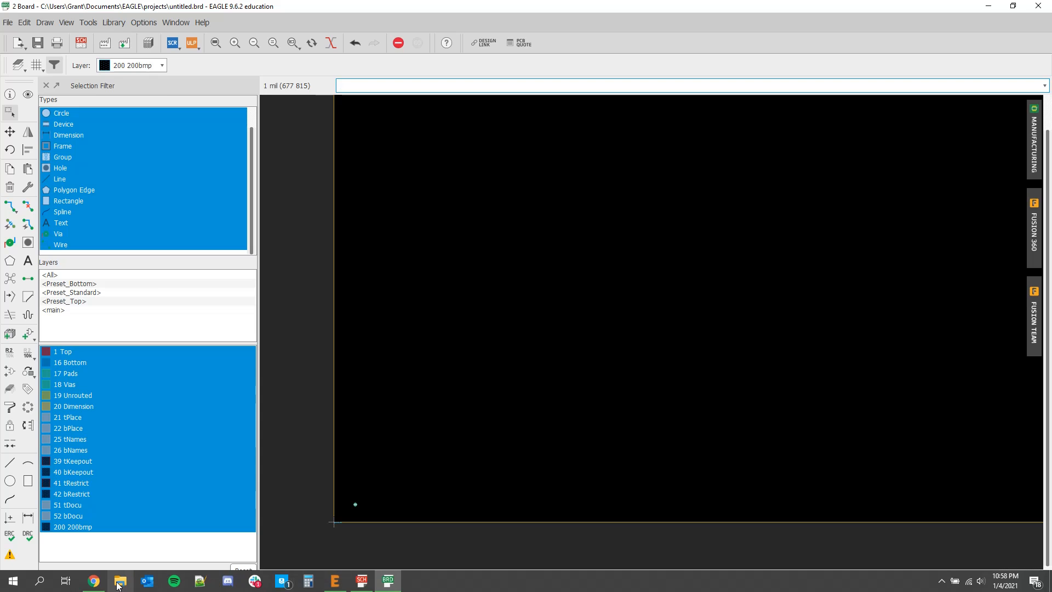
{"action": "left_click", "coordinate": [94, 582]}
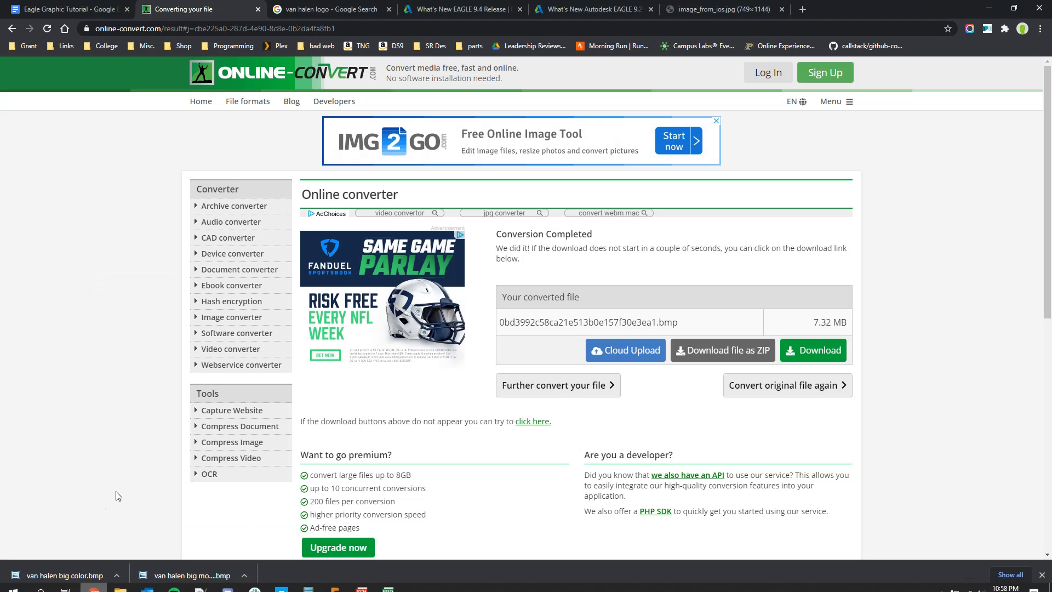
{"action": "left_click", "coordinate": [74, 582]}
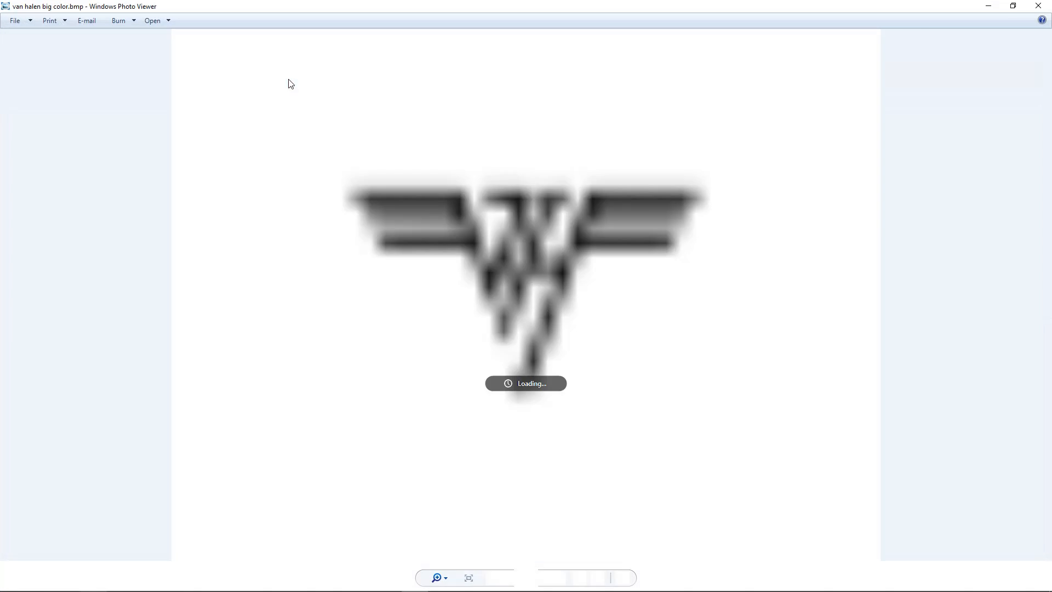
{"action": "left_click", "coordinate": [156, 23]}
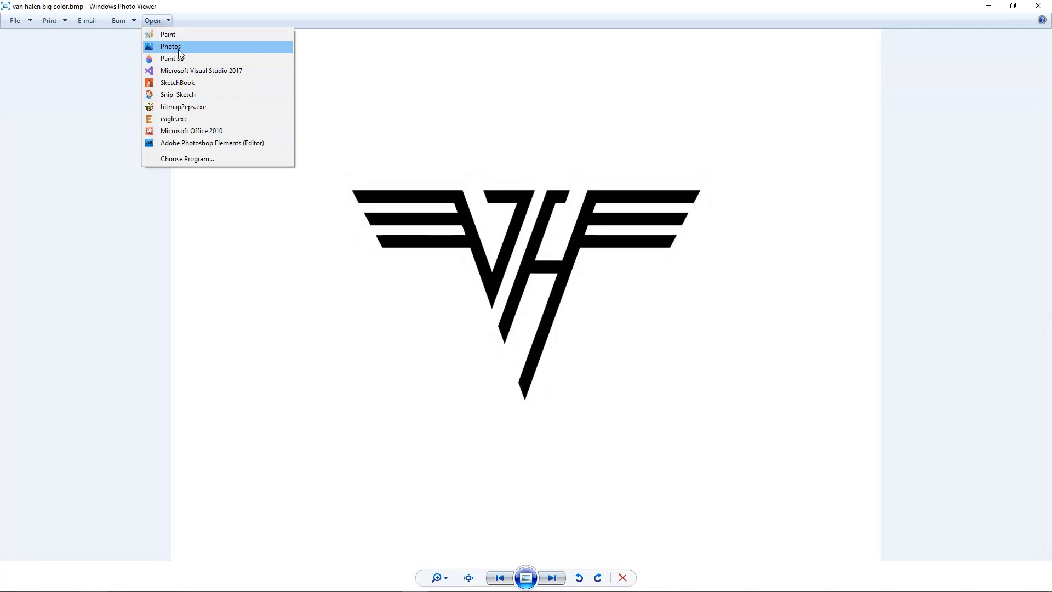
{"action": "left_click", "coordinate": [174, 34]}
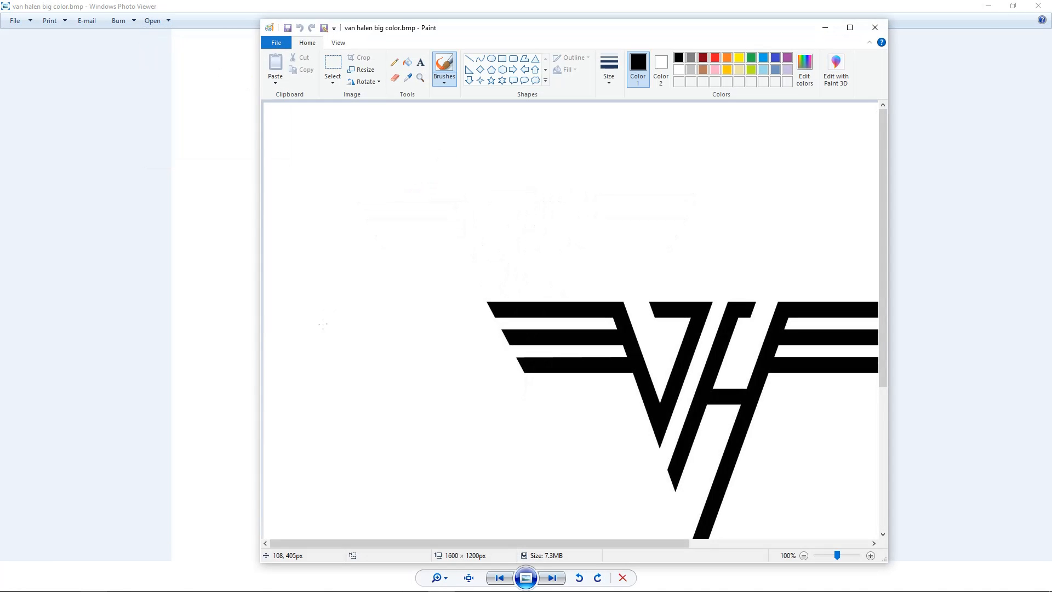
Move the logo into the canvas's upper-left corner and shrink the canvas around it to about 846 × 534 px
{"action": "left_click", "coordinate": [803, 555]}
{"action": "key", "text": "ctrl+a"}
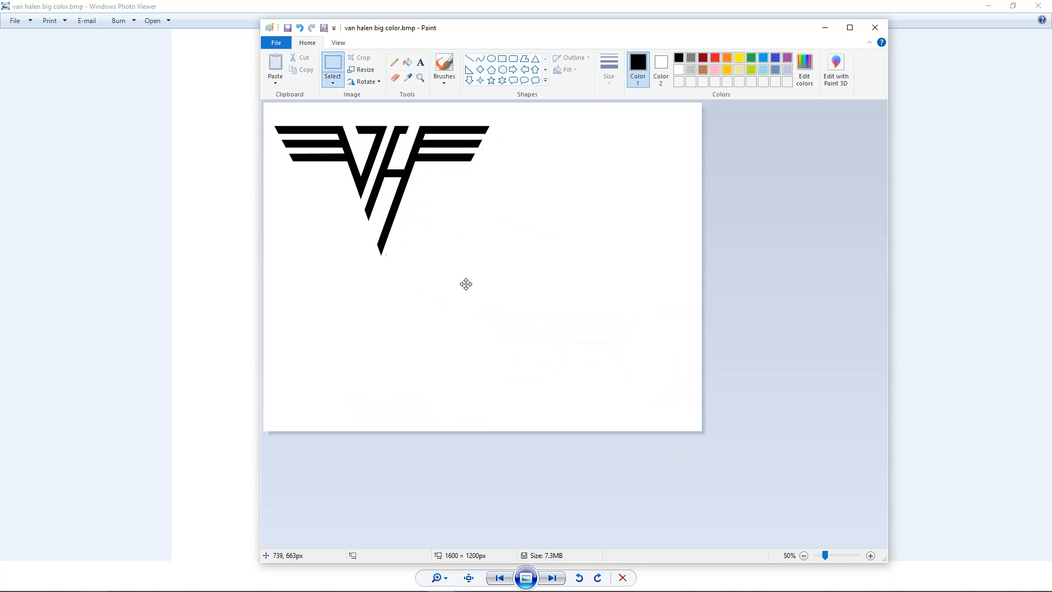
{"action": "left_click_drag", "start_coordinate": [466, 284], "coordinate": [460, 266]}
{"action": "left_click", "coordinate": [675, 414]}
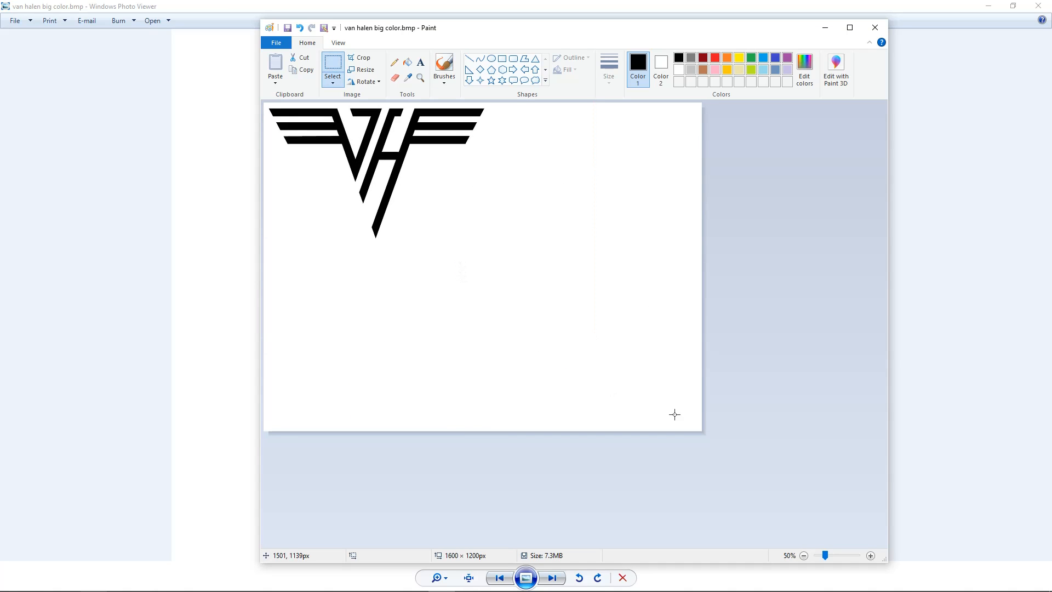
{"action": "left_click_drag", "start_coordinate": [703, 433], "coordinate": [497, 250]}
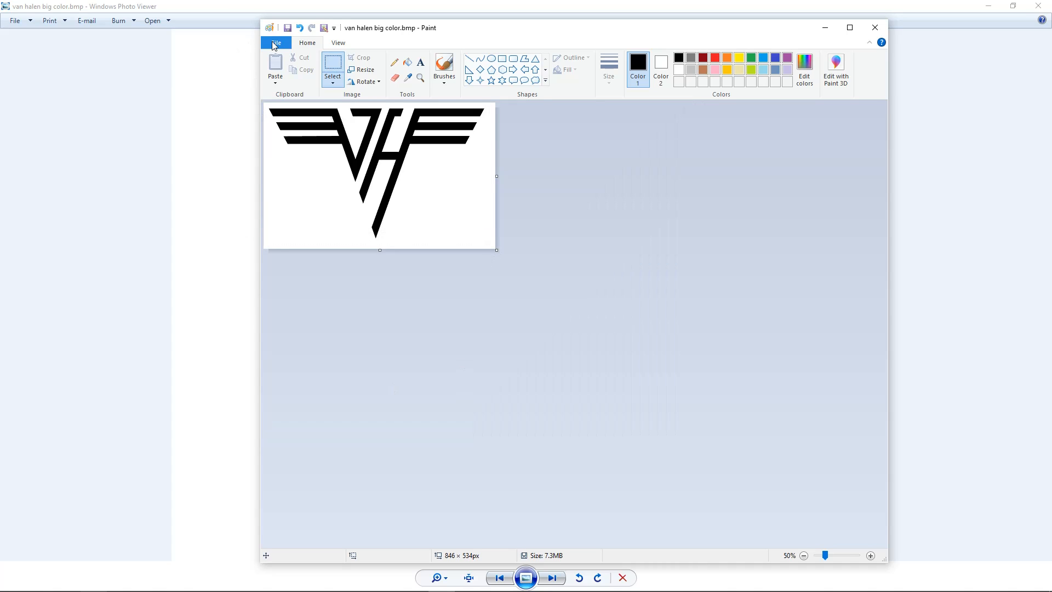
Save the cropped logo to the Desktop as a Monochrome Bitmap named "van halen small mono.bmp", accepting the loss of transparency
{"action": "left_click", "coordinate": [275, 44]}
{"action": "mouse_move", "coordinate": [371, 133]}
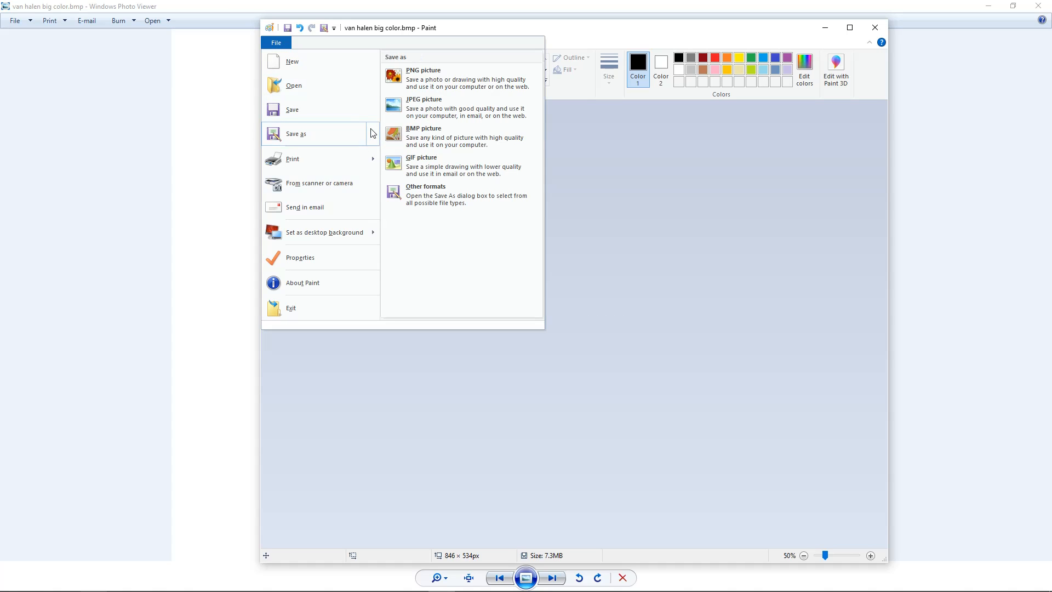
{"action": "left_click", "coordinate": [434, 134]}
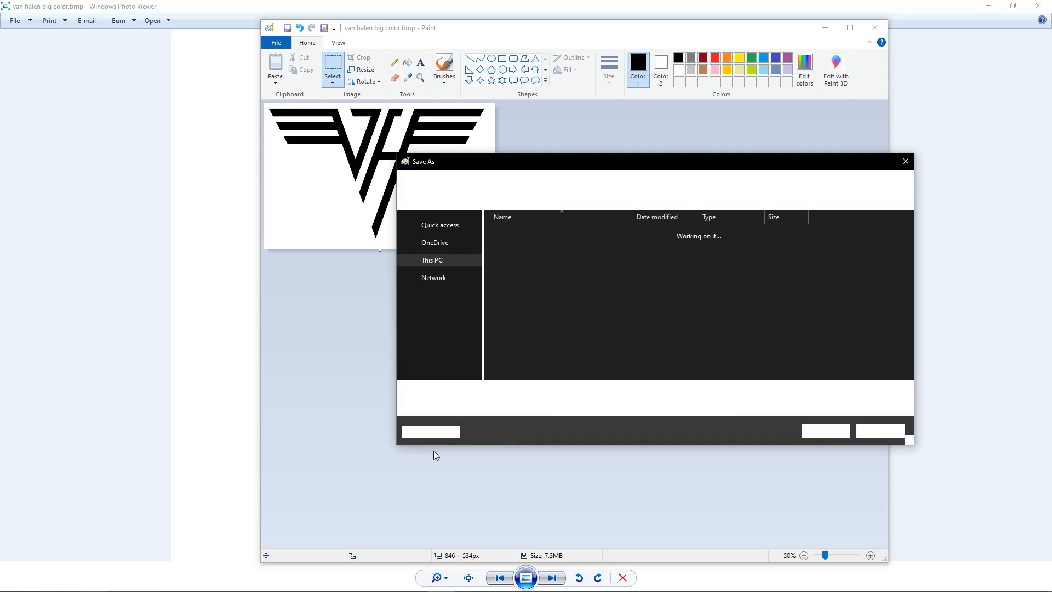
{"action": "left_click", "coordinate": [524, 406]}
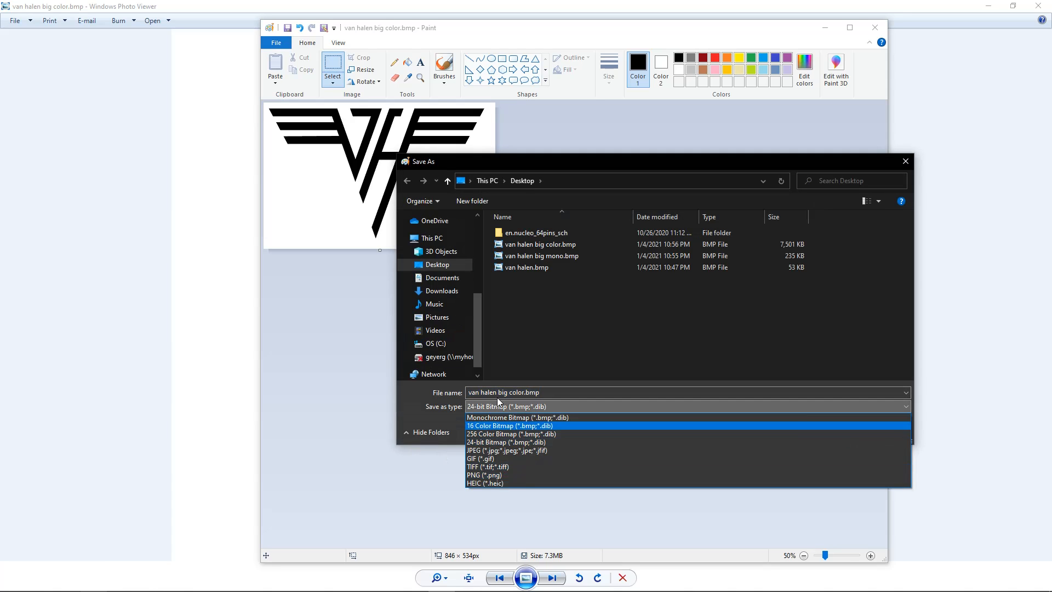
{"action": "left_click", "coordinate": [558, 420]}
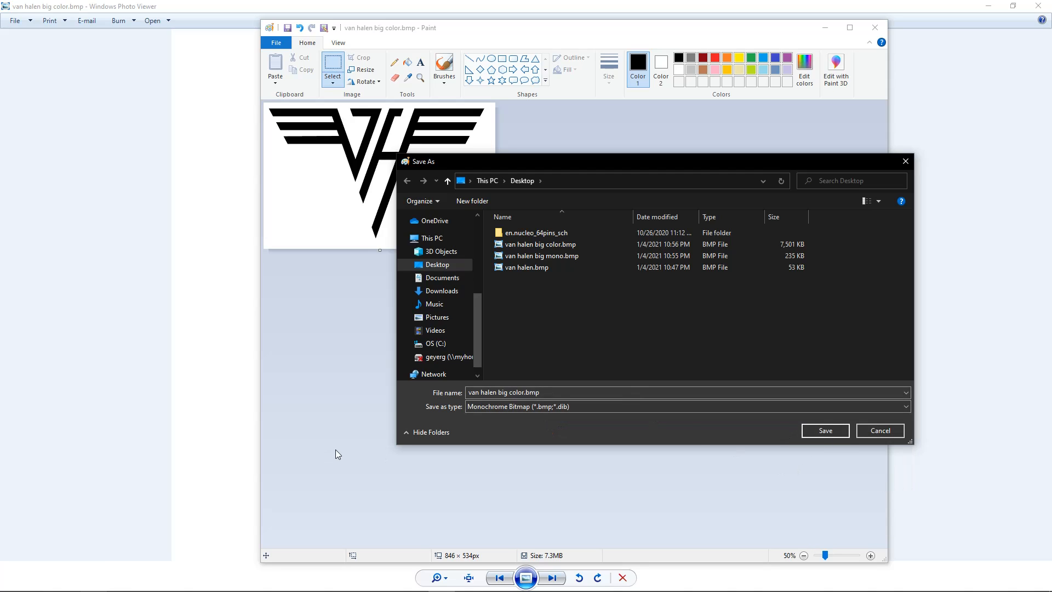
{"action": "mouse_move", "coordinate": [528, 587]}
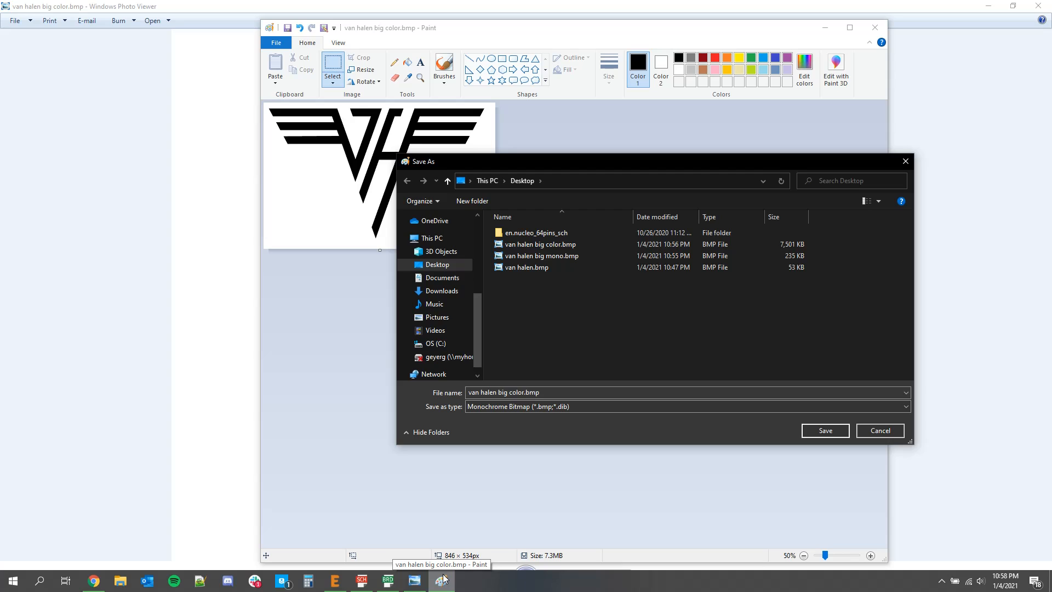
{"action": "left_click", "coordinate": [522, 392]}
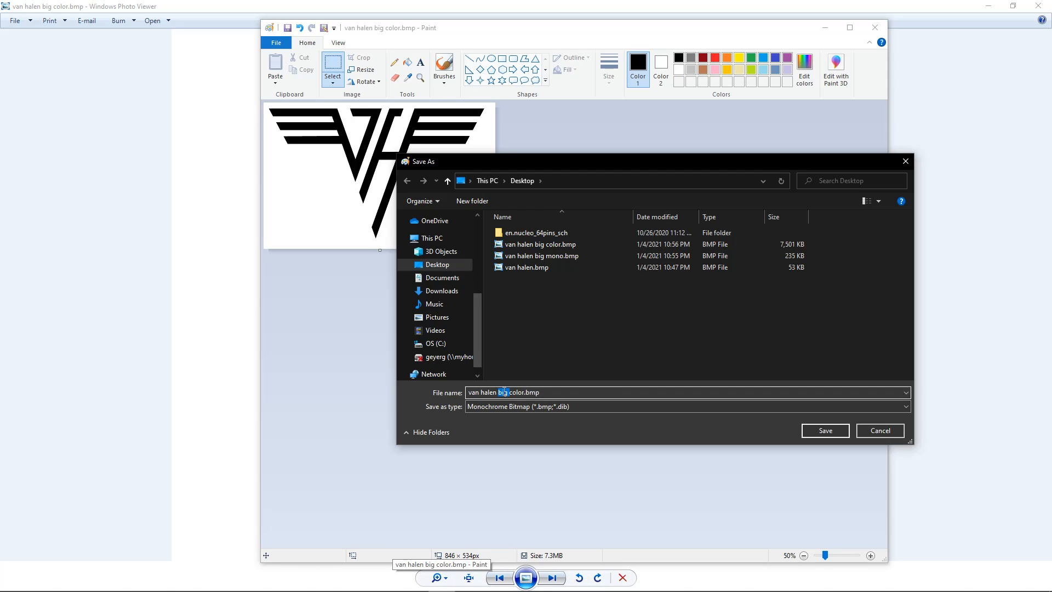
{"action": "type", "text": "small"}
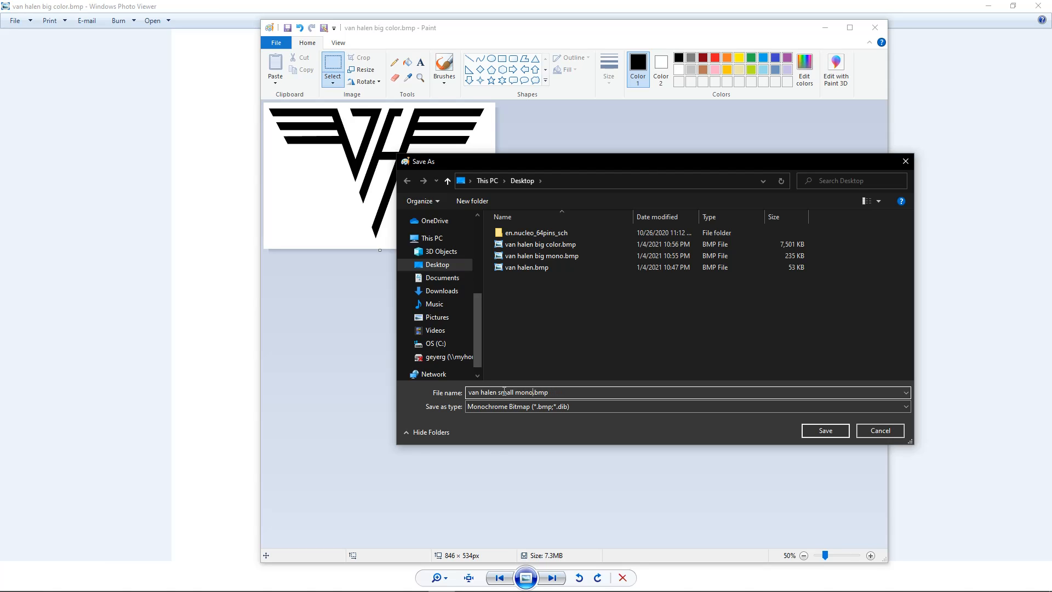
{"action": "key", "text": "Return"}
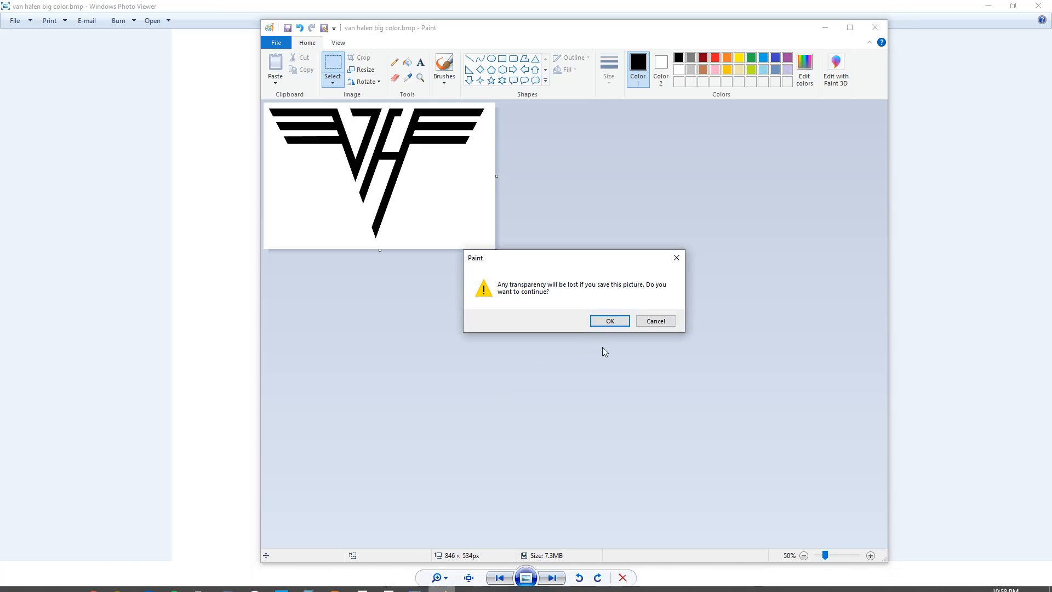
{"action": "left_click", "coordinate": [612, 322]}
{"action": "left_click", "coordinate": [610, 322]}
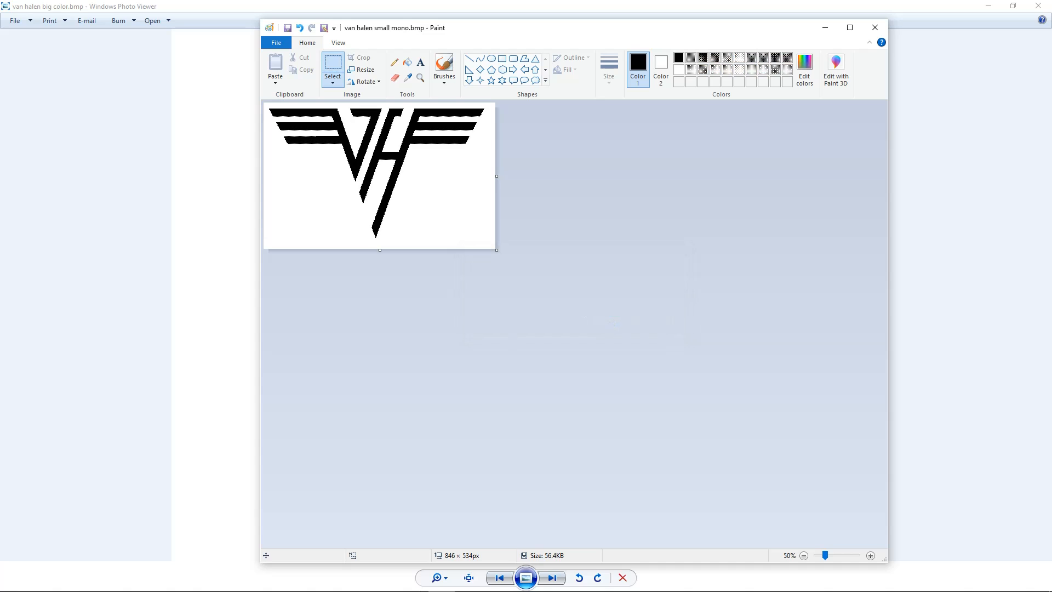
Switch to the EAGLE board, run the import-bmp ULP and choose "van halen small mono.bmp" from the Desktop
{"action": "left_click", "coordinate": [388, 582]}
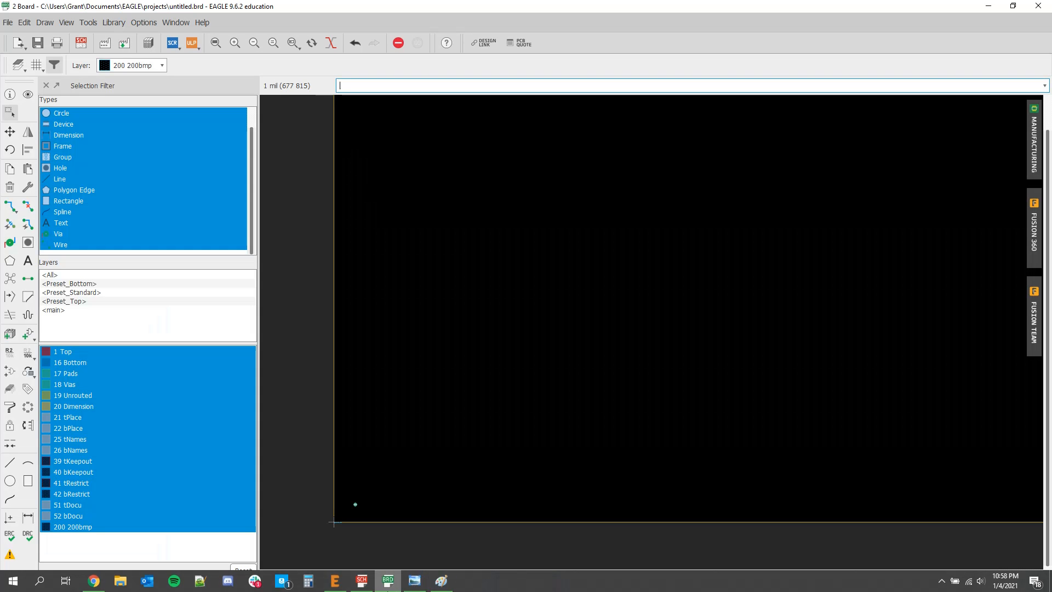
{"action": "left_click", "coordinate": [9, 24]}
{"action": "left_click", "coordinate": [68, 253]}
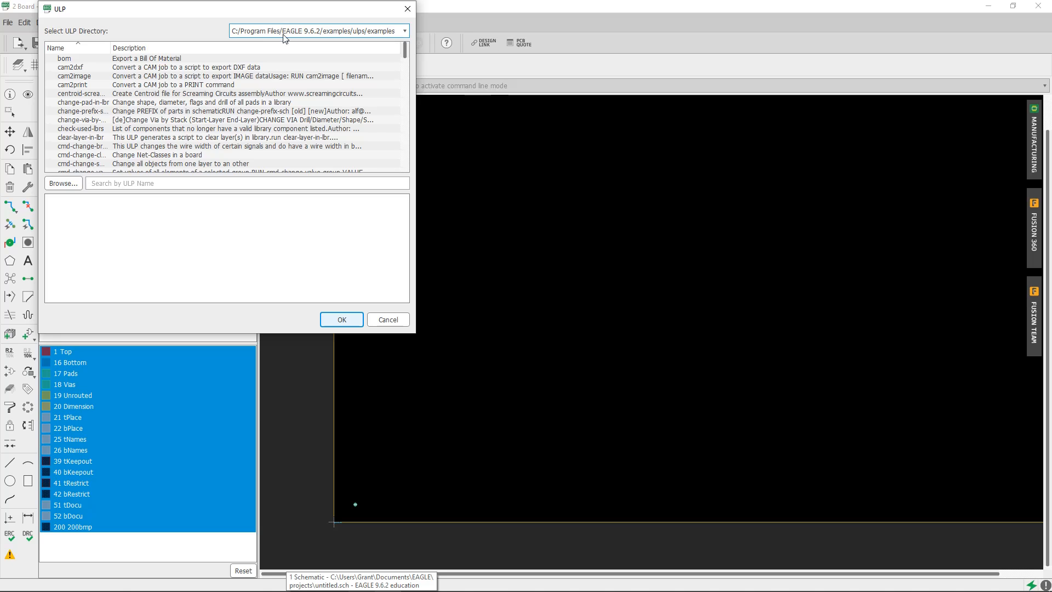
{"action": "left_click", "coordinate": [91, 184]}
{"action": "type", "text": "im"}
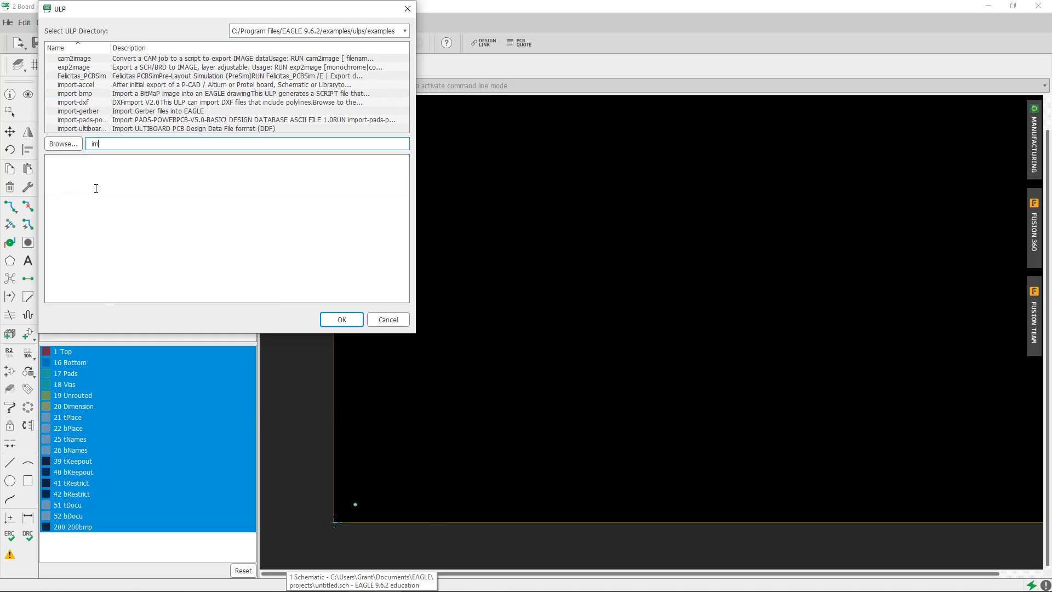
{"action": "type", "text": "port"}
{"action": "double_click", "coordinate": [256, 146]}
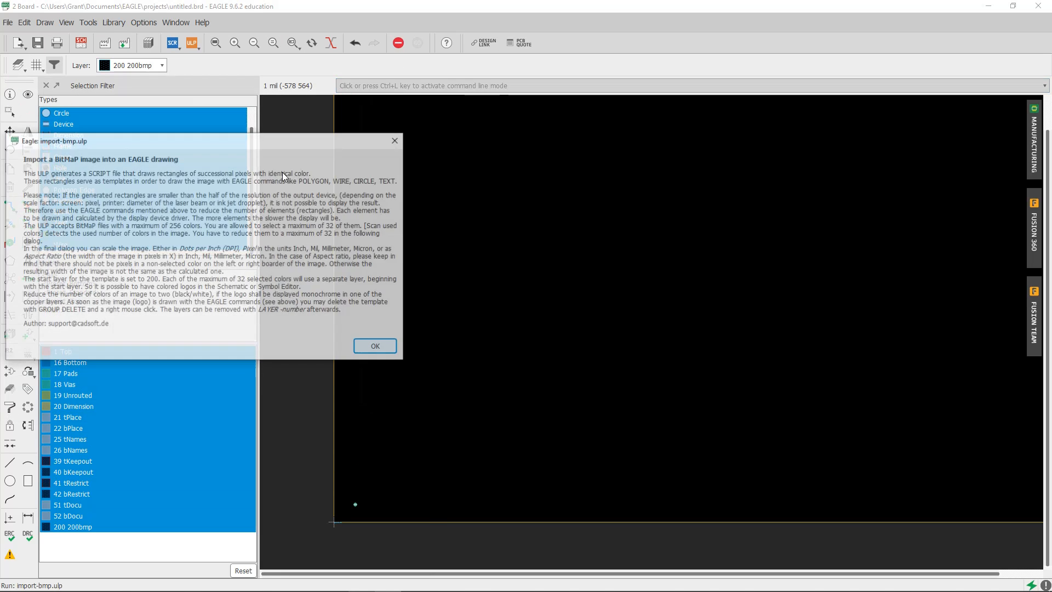
{"action": "left_click", "coordinate": [357, 345]}
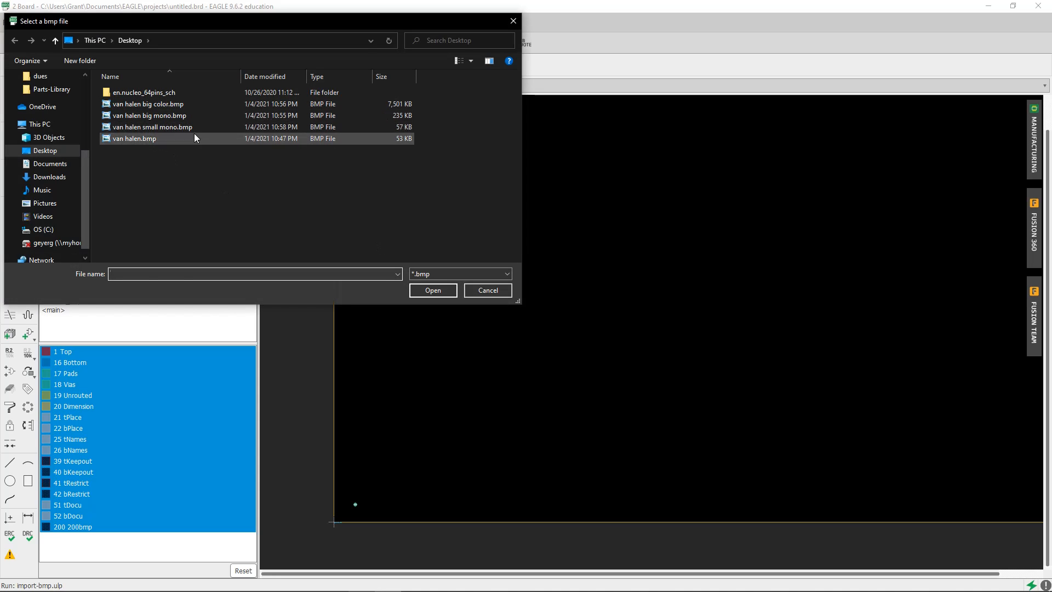
{"action": "left_click", "coordinate": [176, 118]}
{"action": "double_click", "coordinate": [180, 129]}
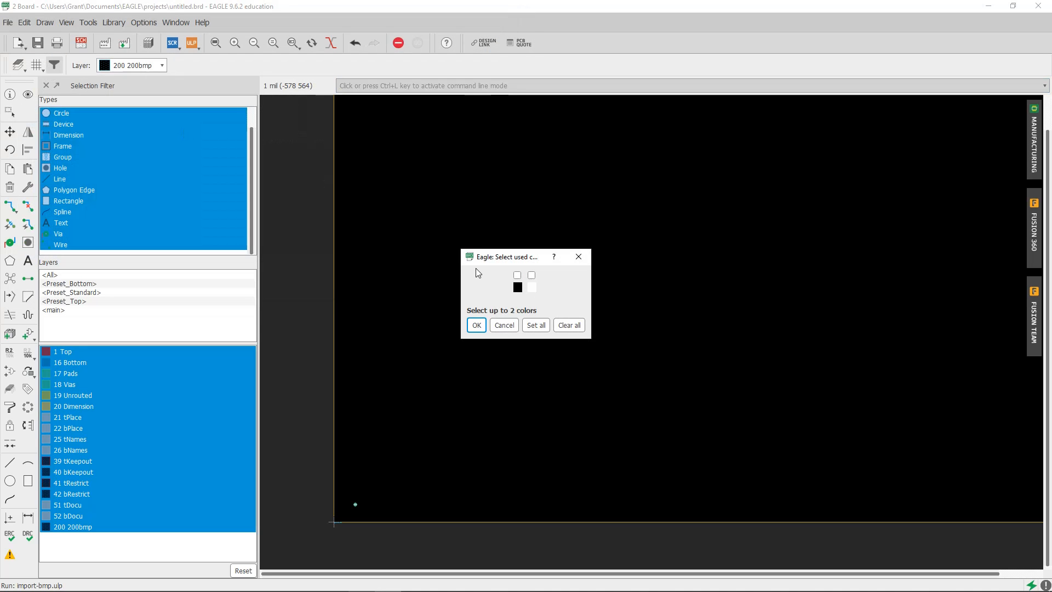
Import only the black color, scaled at 1 mil per pixel with start layer 200, and run the generated script
{"action": "left_click", "coordinate": [516, 275]}
{"action": "left_click", "coordinate": [476, 324]}
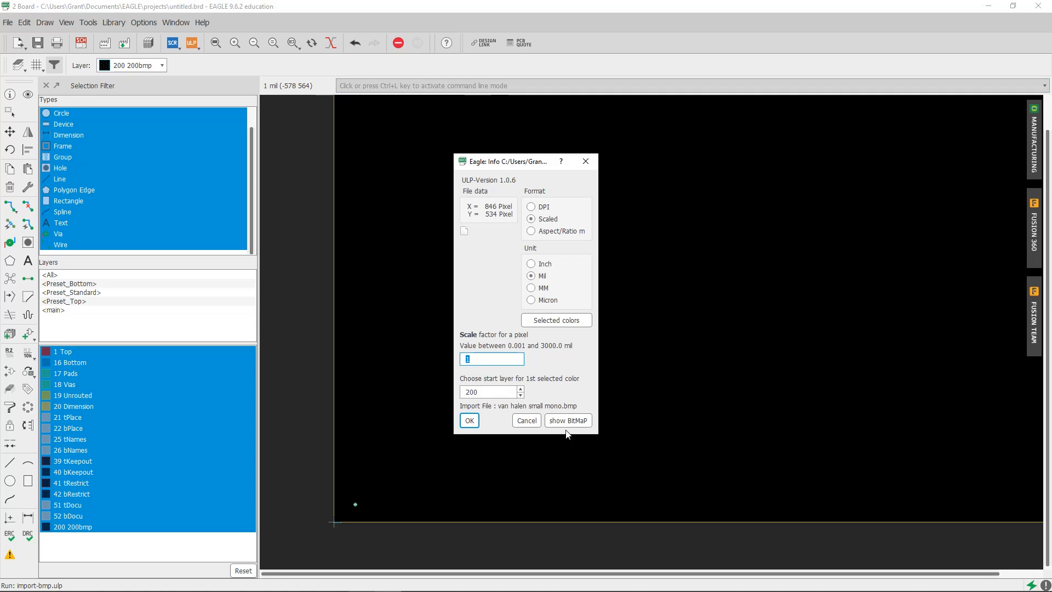
{"action": "left_click", "coordinate": [566, 427]}
{"action": "left_click", "coordinate": [518, 446]}
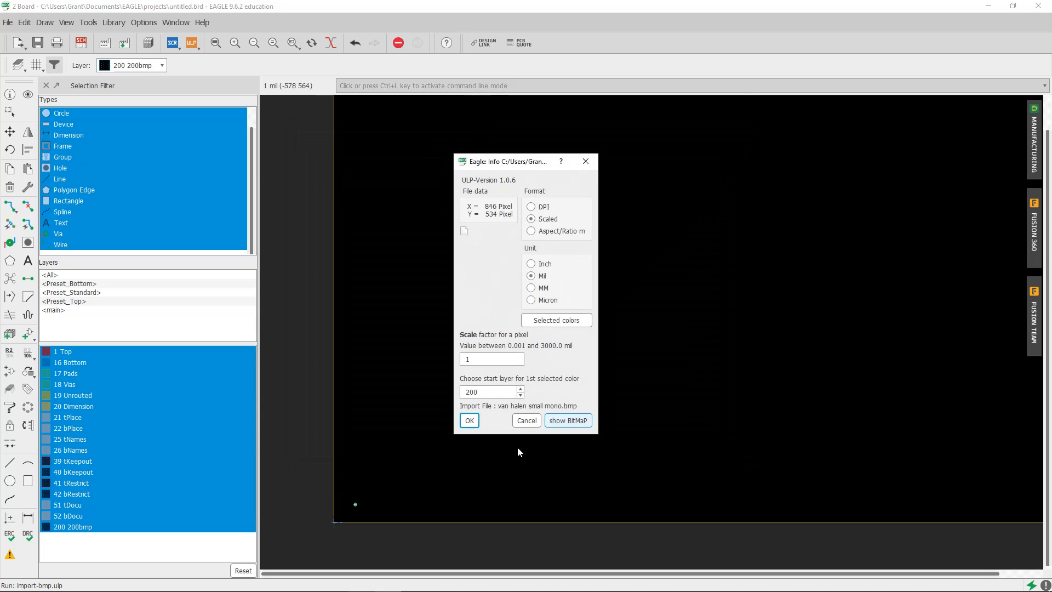
{"action": "left_click", "coordinate": [475, 418]}
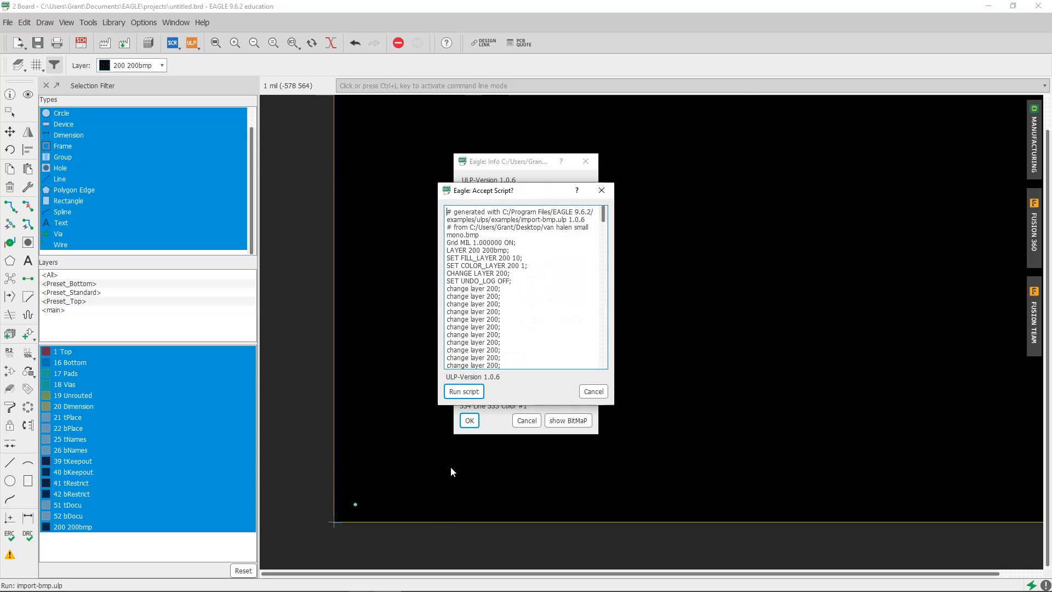
{"action": "left_click", "coordinate": [463, 392]}
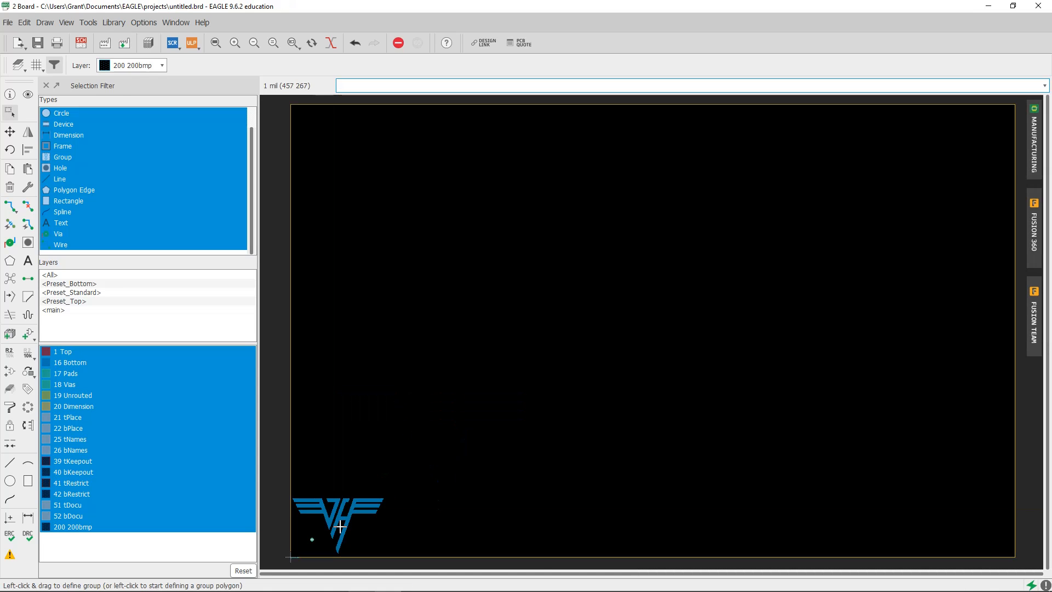
Inspect the imported logo up close and turn off the board's grid display
{"action": "middle_click_drag", "start_coordinate": [324, 517], "coordinate": [404, 408]}
{"action": "scroll", "coordinate": [391, 453], "scroll_direction": "up", "scroll_amount": 3}
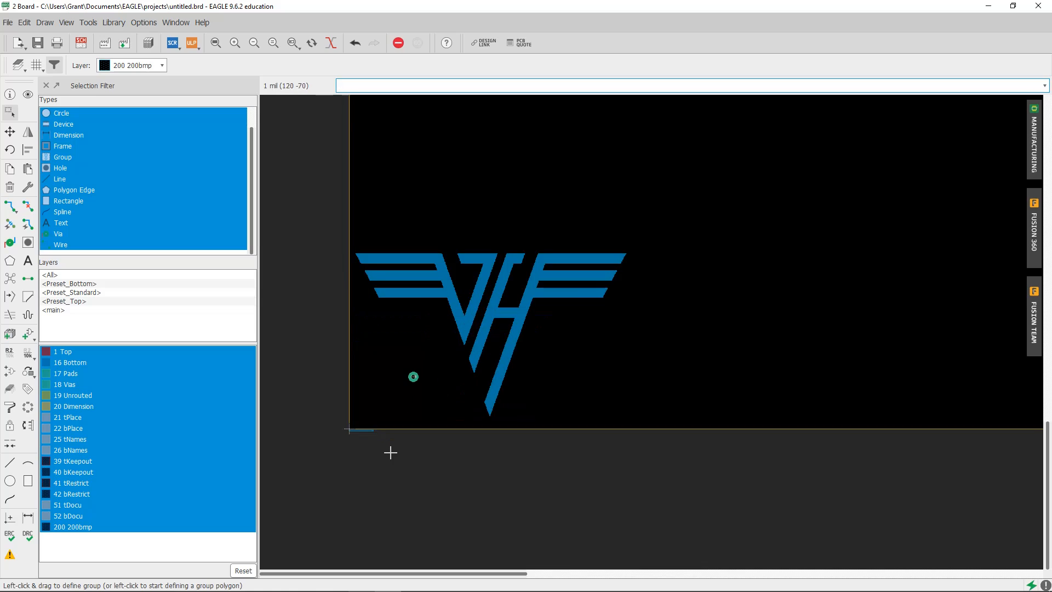
{"action": "scroll", "coordinate": [372, 444], "scroll_direction": "up", "scroll_amount": 2}
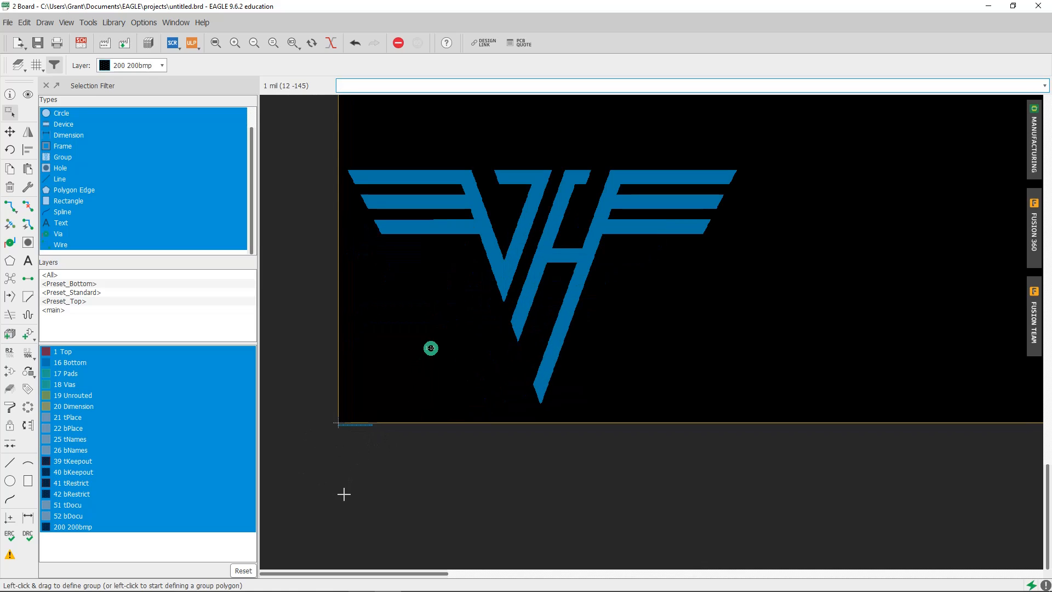
{"action": "scroll", "coordinate": [438, 214], "scroll_direction": "up", "scroll_amount": 5}
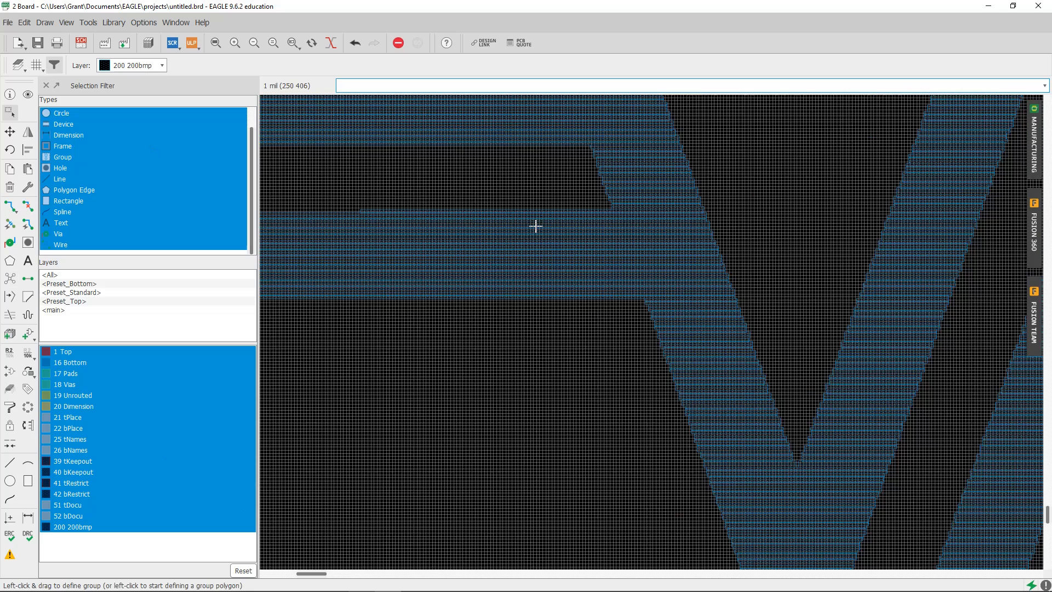
{"action": "left_click", "coordinate": [10, 132]}
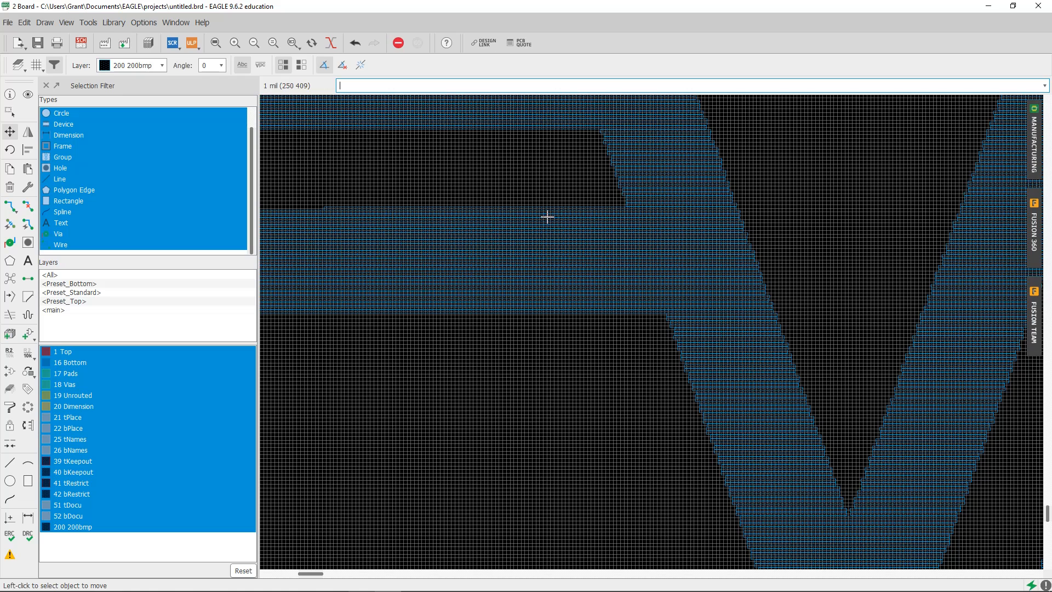
{"action": "left_click", "coordinate": [35, 66]}
{"action": "left_click", "coordinate": [97, 129]}
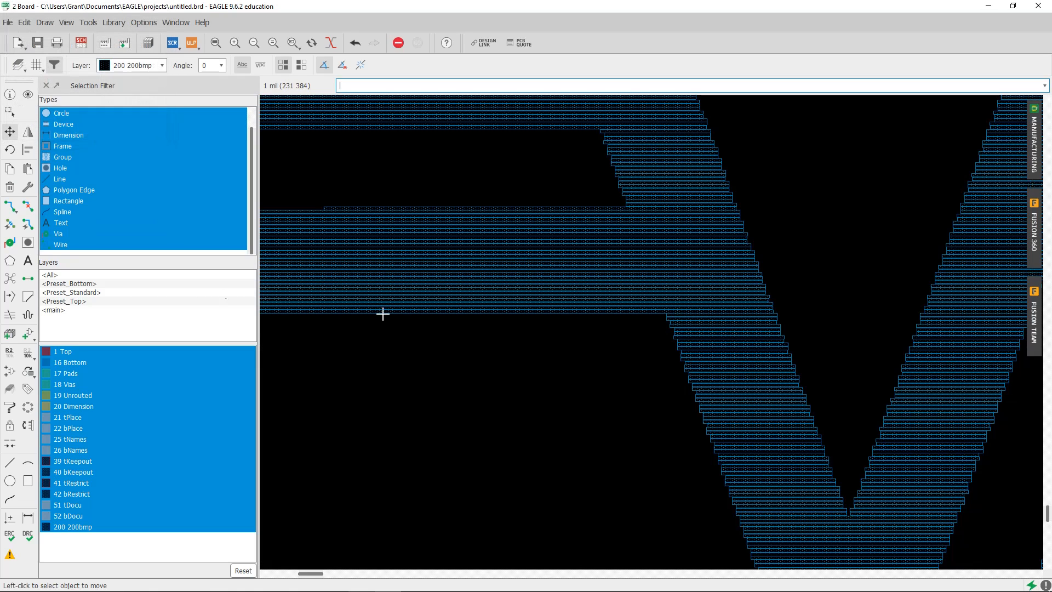
Try to move a single thin strip out of the logo's lowest left wing bar
{"action": "left_click", "coordinate": [476, 209]}
{"action": "left_click", "coordinate": [498, 211]}
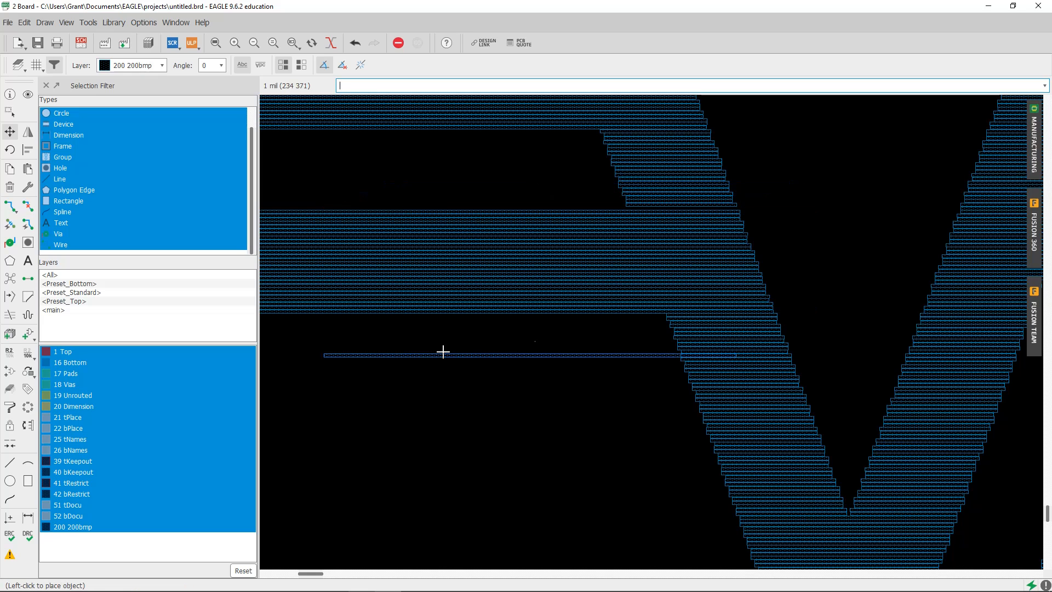
{"action": "scroll", "coordinate": [469, 258], "scroll_direction": "down", "scroll_amount": 5}
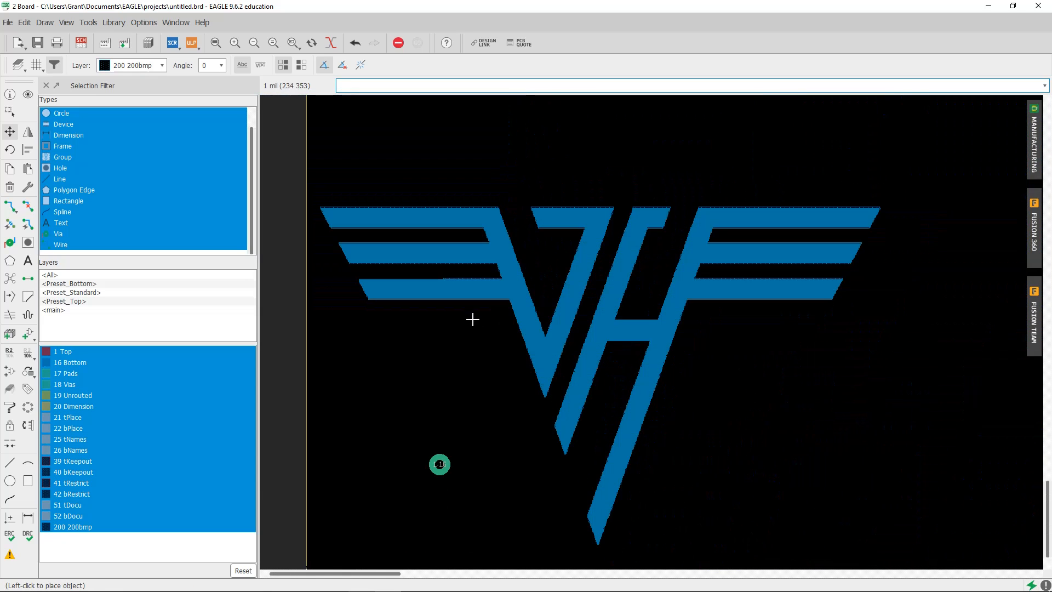
Try to group-select the logo together with the nearby via and move them as one group
{"action": "left_click", "coordinate": [9, 113]}
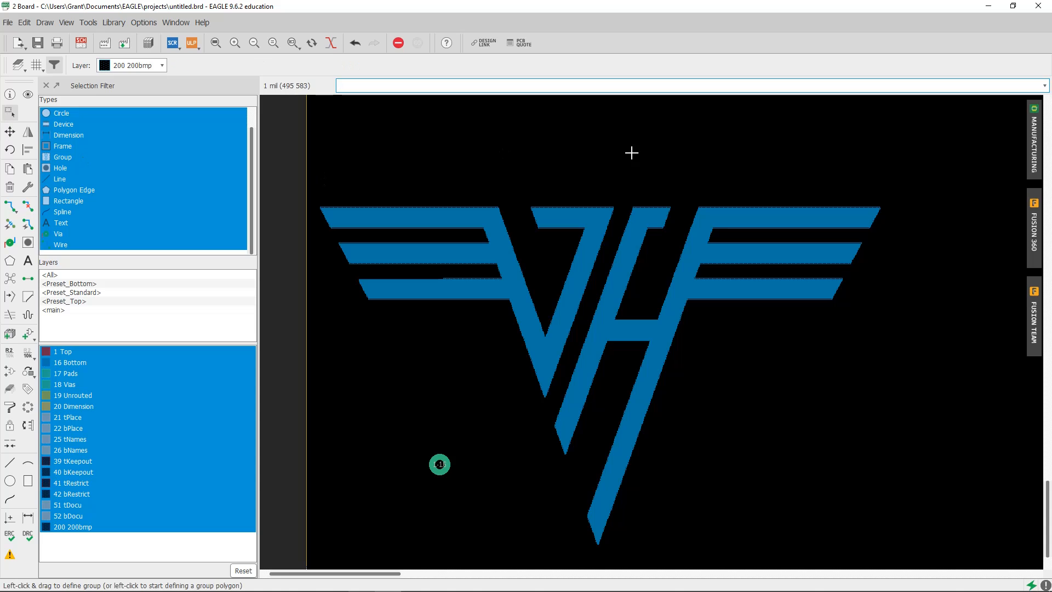
{"action": "left_click_drag", "start_coordinate": [761, 156], "coordinate": [396, 508]}
{"action": "left_click", "coordinate": [9, 132]}
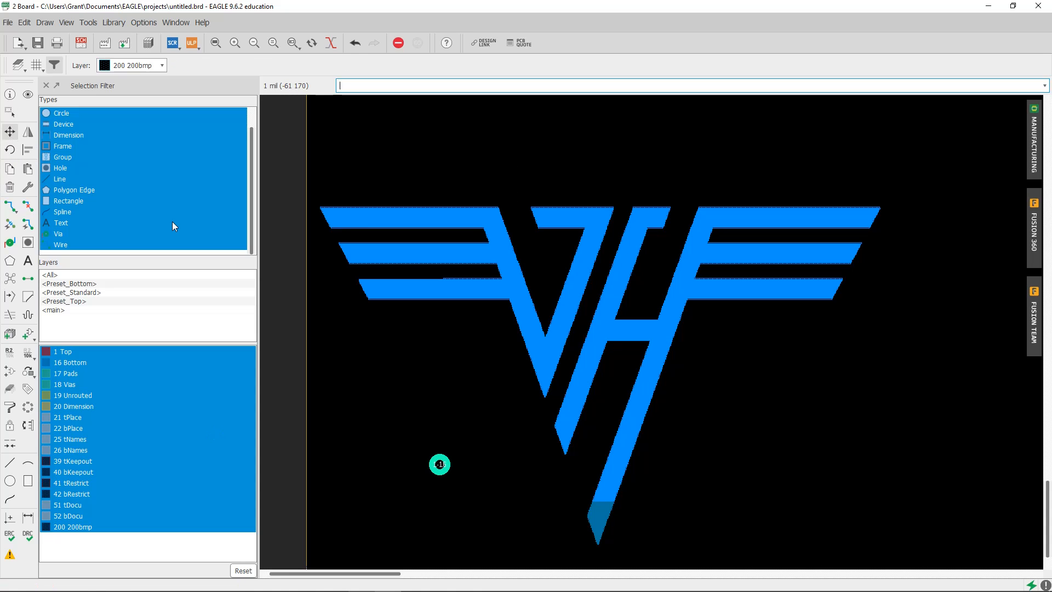
{"action": "right_click", "coordinate": [545, 302]}
{"action": "left_click", "coordinate": [580, 310]}
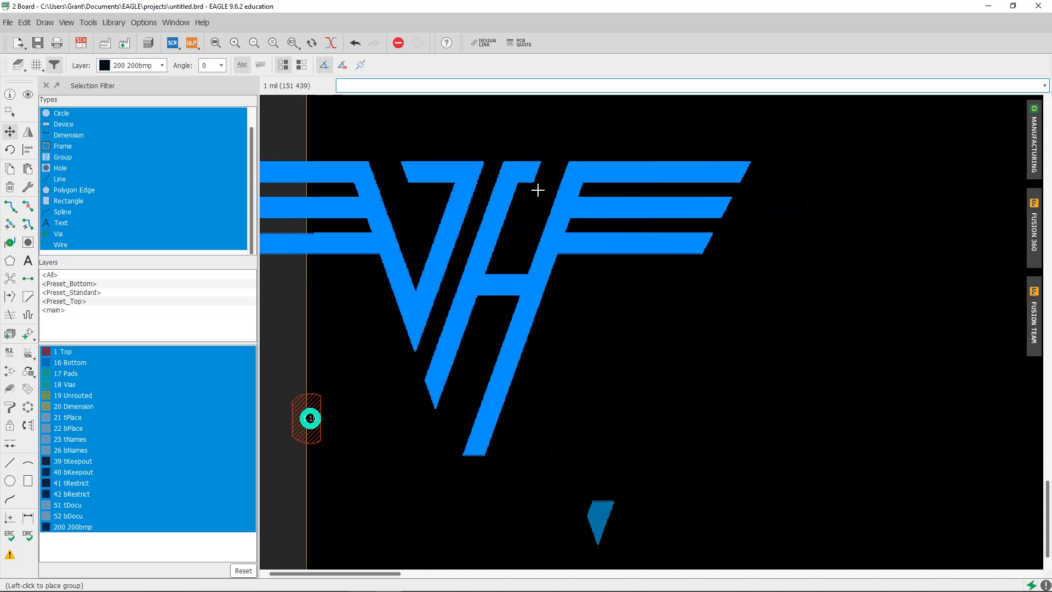
{"action": "scroll", "coordinate": [554, 362], "scroll_direction": "down", "scroll_amount": 2}
{"action": "scroll", "coordinate": [554, 362], "scroll_direction": "down", "scroll_amount": 2}
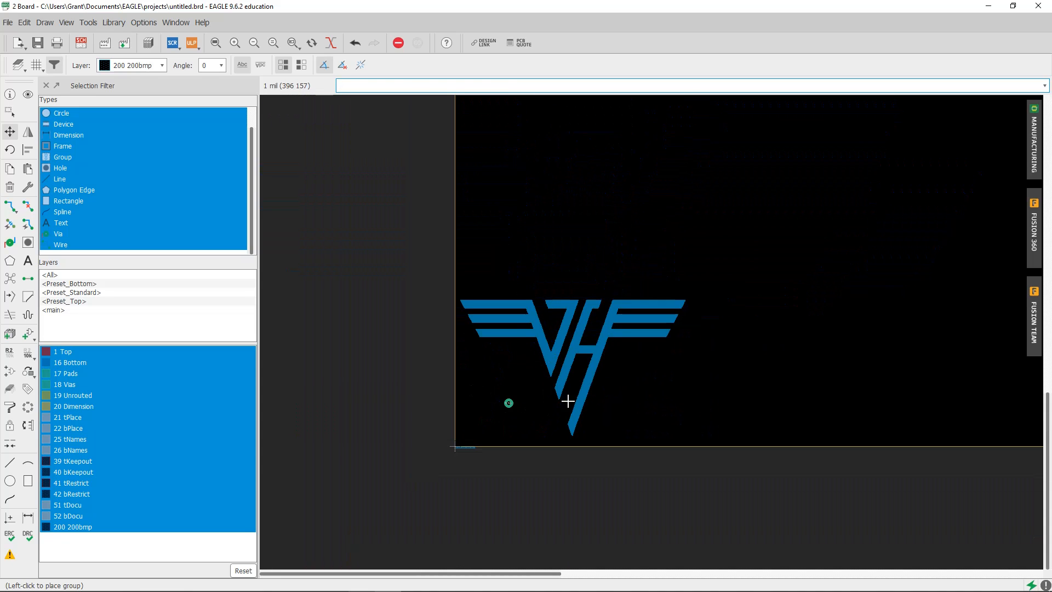
Delete the overlapping imported file path labels just below the board's origin
{"action": "scroll", "coordinate": [522, 402], "scroll_direction": "up", "scroll_amount": 2}
{"action": "scroll", "coordinate": [396, 558], "scroll_direction": "up", "scroll_amount": 4}
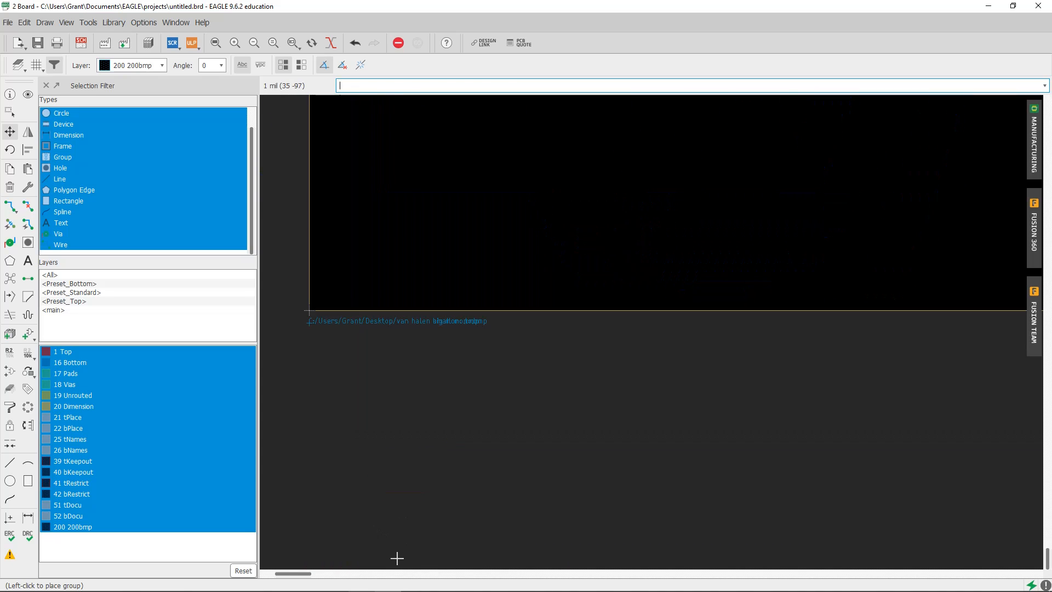
{"action": "scroll", "coordinate": [374, 476], "scroll_direction": "up", "scroll_amount": 2}
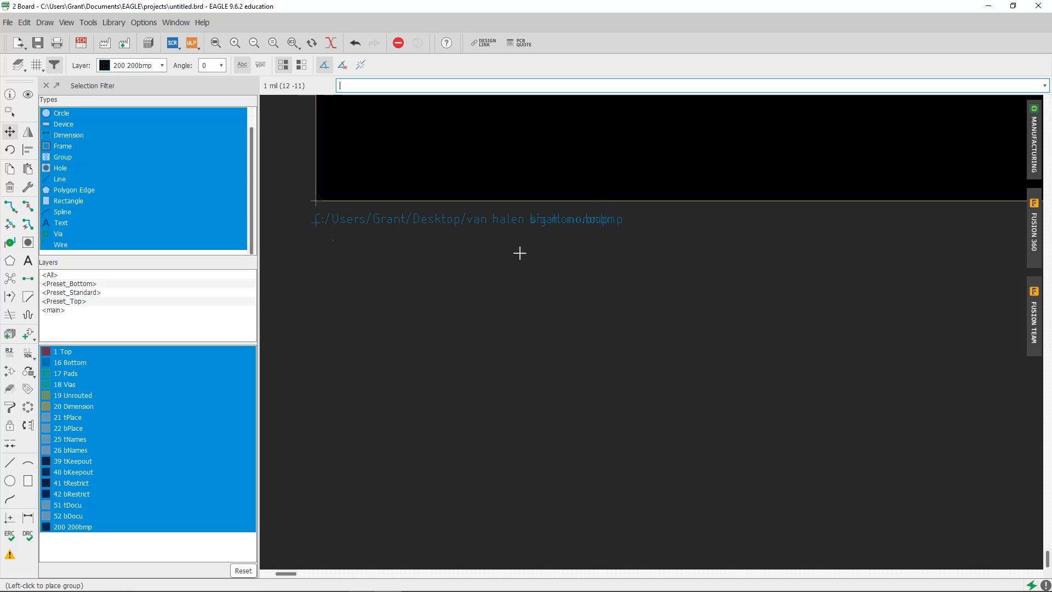
{"action": "left_click", "coordinate": [9, 187]}
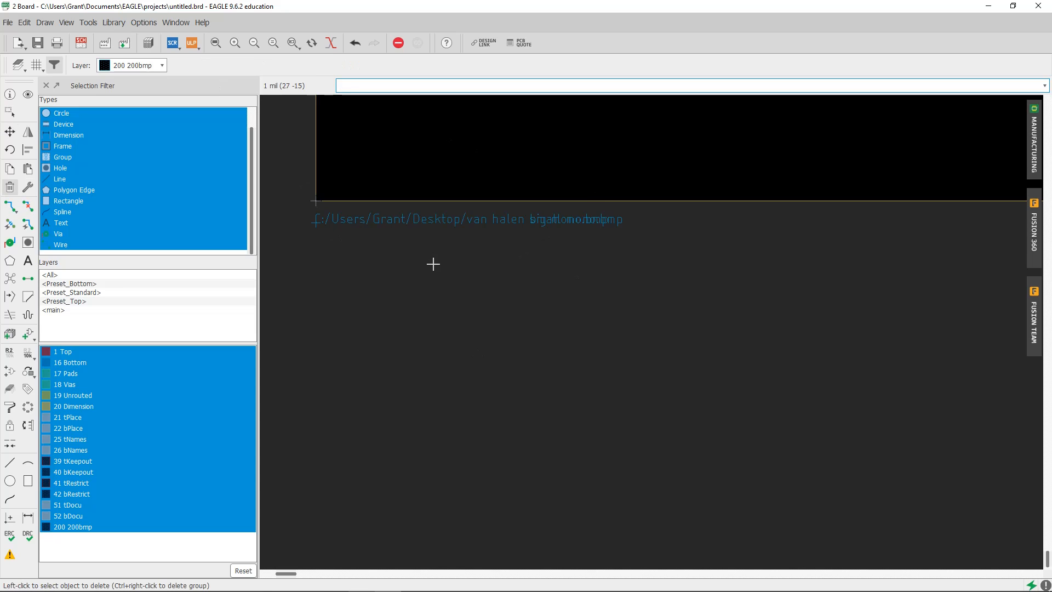
{"action": "left_click", "coordinate": [317, 223]}
{"action": "scroll", "coordinate": [319, 225], "scroll_direction": "down", "scroll_amount": 6}
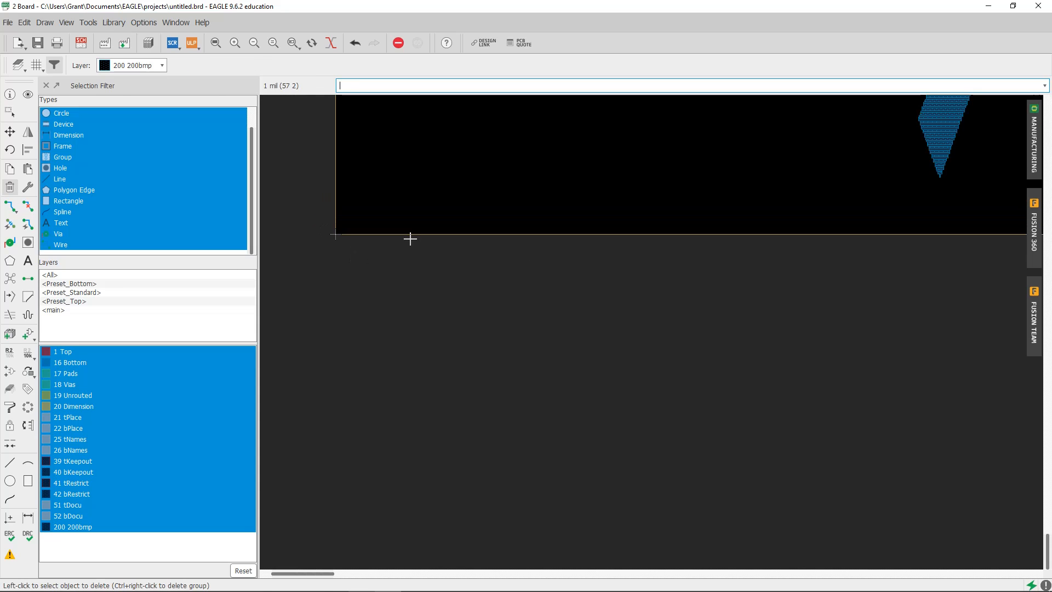
{"action": "middle_click_drag", "start_coordinate": [394, 283], "coordinate": [319, 369]}
{"action": "scroll", "coordinate": [319, 369], "scroll_direction": "down", "scroll_amount": 6}
{"action": "middle_click_drag", "start_coordinate": [350, 321], "coordinate": [357, 350]}
{"action": "middle_click_drag", "start_coordinate": [411, 276], "coordinate": [437, 400]}
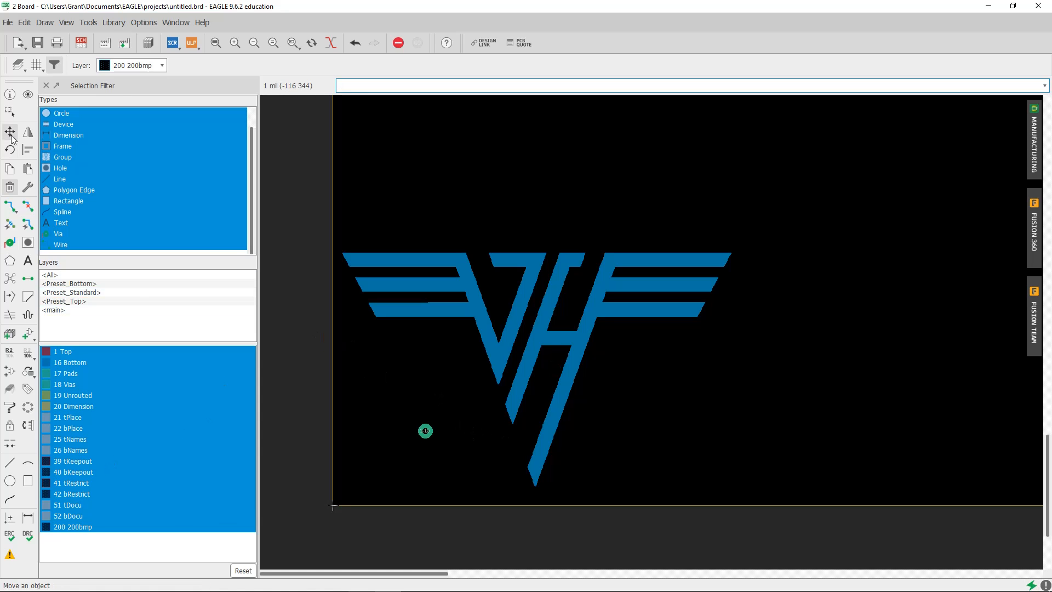
Hide all board layers except 200bmp, leaving only the logo's layer visible
{"action": "left_click", "coordinate": [18, 65]}
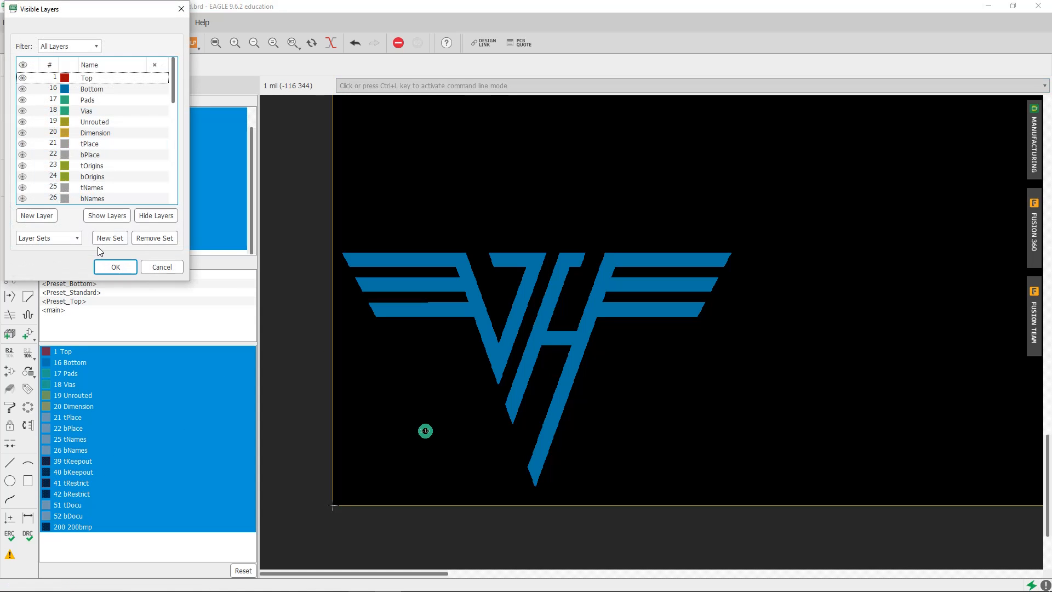
{"action": "left_click", "coordinate": [146, 215]}
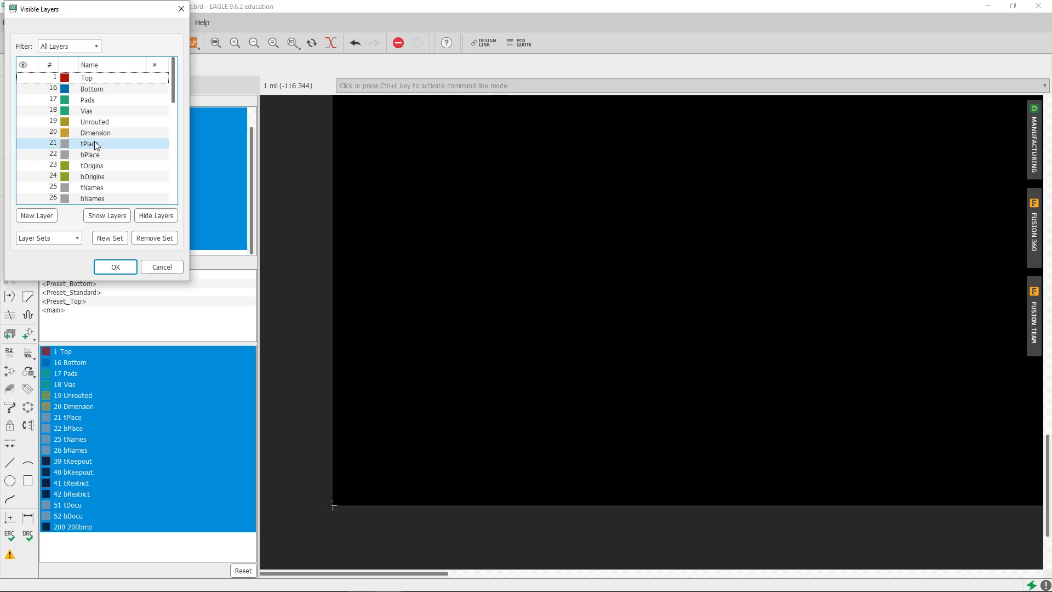
{"action": "scroll", "coordinate": [95, 148], "scroll_direction": "down", "scroll_amount": 9}
{"action": "left_click", "coordinate": [24, 199]}
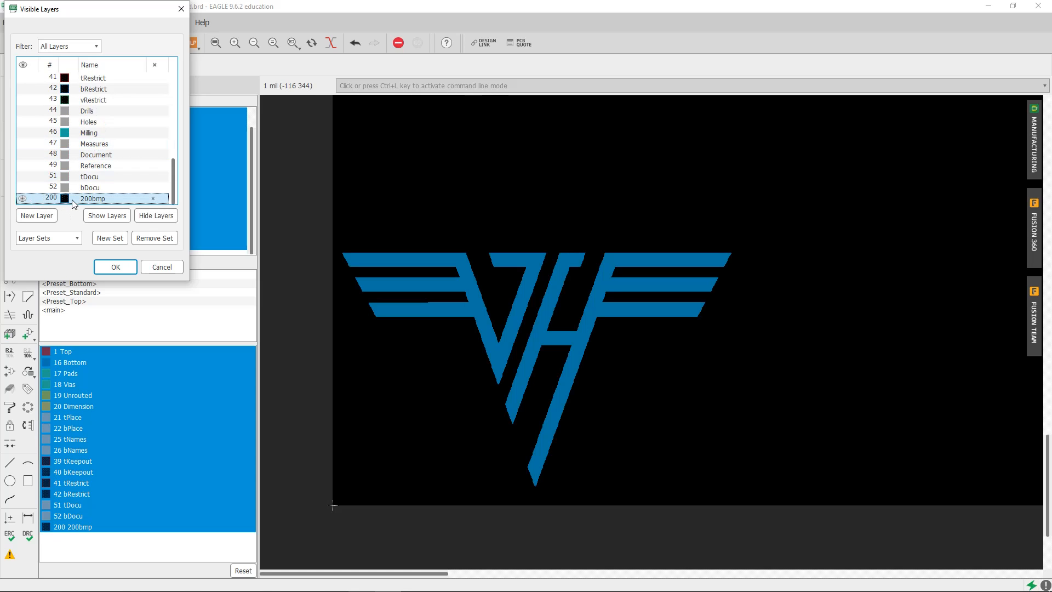
{"action": "left_click", "coordinate": [116, 267]}
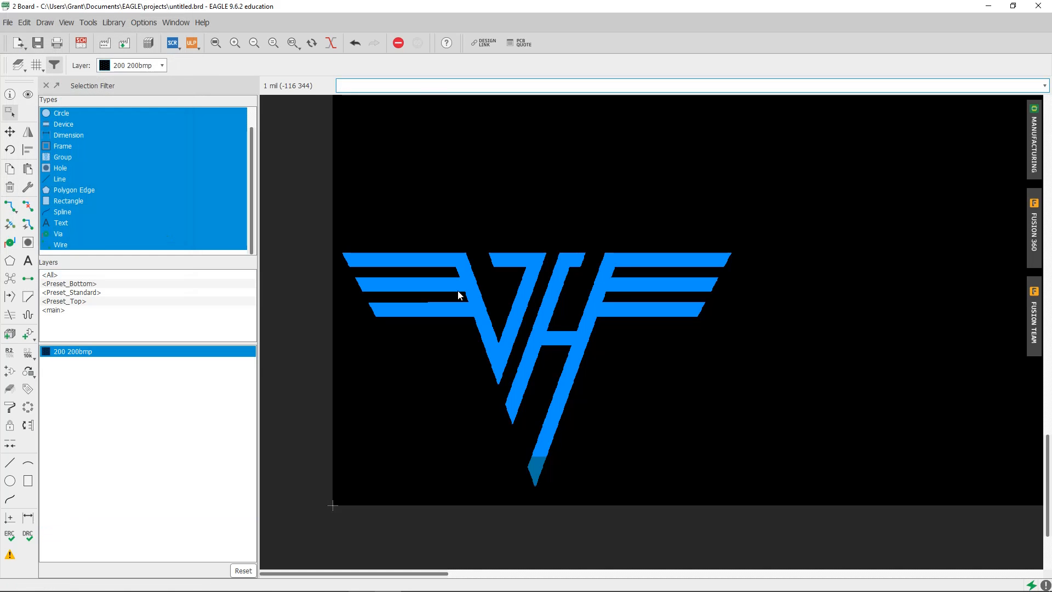
Group-select the entire logo and move it as one group farther into the board, away from the board's left edge
{"action": "scroll", "coordinate": [628, 300], "scroll_direction": "down", "scroll_amount": 2}
{"action": "key", "text": "F7"}
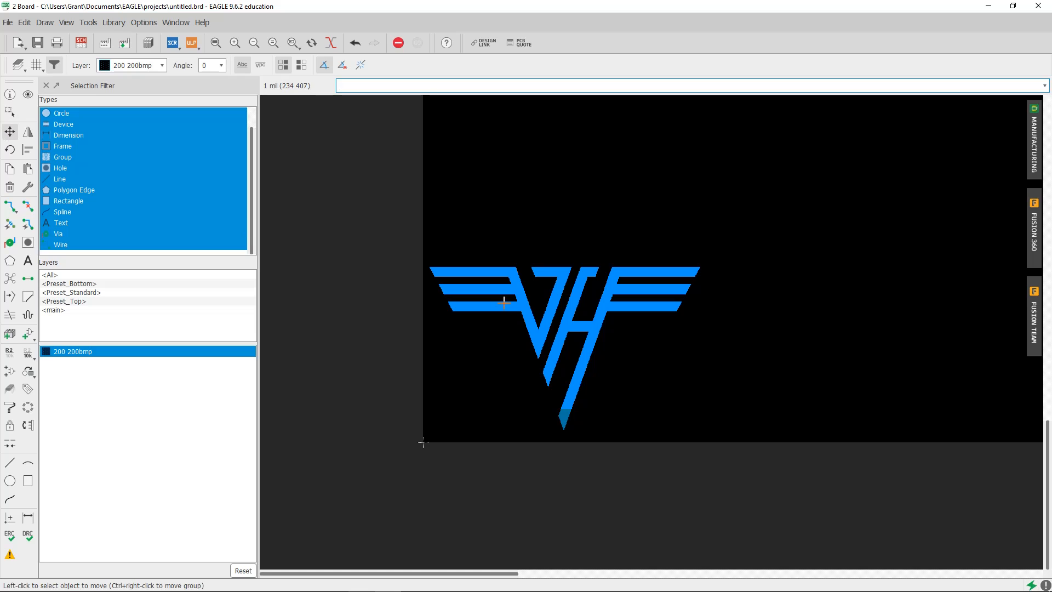
{"action": "right_click", "coordinate": [523, 313]}
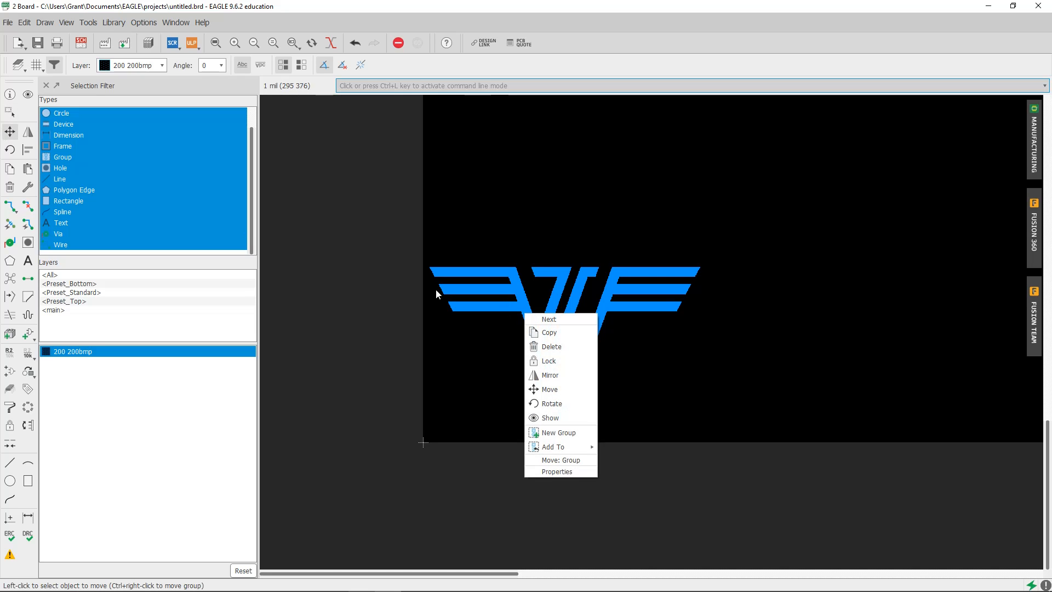
{"action": "left_click", "coordinate": [10, 112]}
{"action": "left_click", "coordinate": [10, 113]}
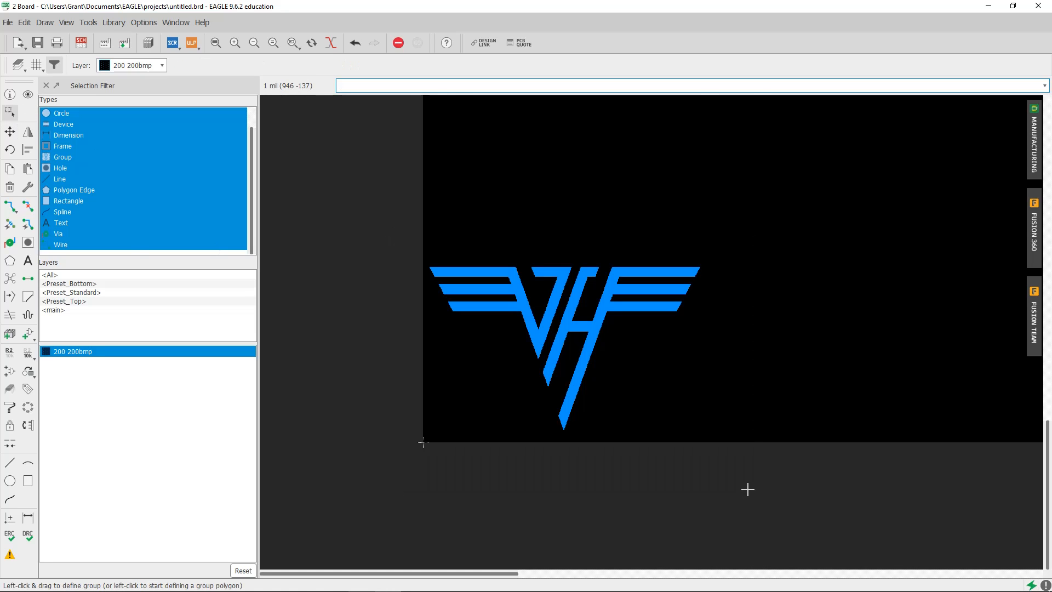
{"action": "left_click", "coordinate": [10, 132]}
{"action": "right_click", "coordinate": [538, 311]}
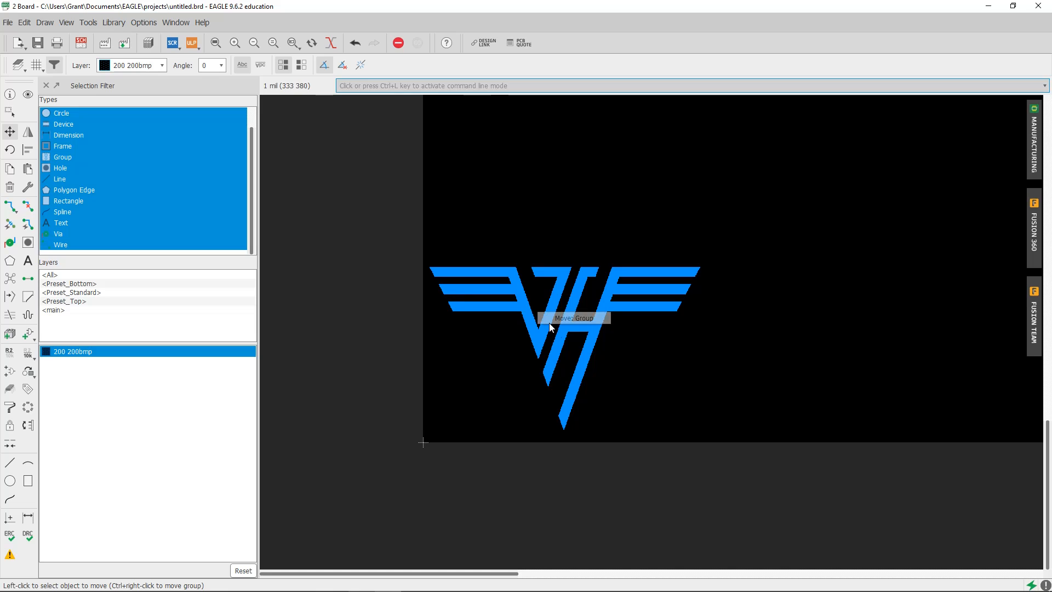
{"action": "left_click", "coordinate": [559, 321]}
{"action": "scroll", "coordinate": [614, 334], "scroll_direction": "down", "scroll_amount": 4}
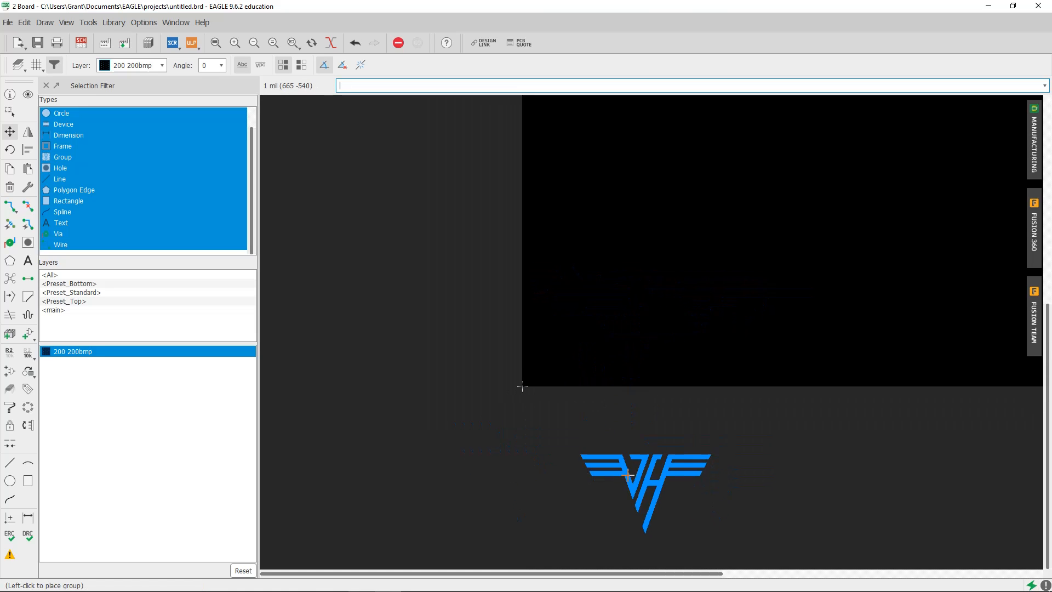
{"action": "left_click", "coordinate": [615, 304]}
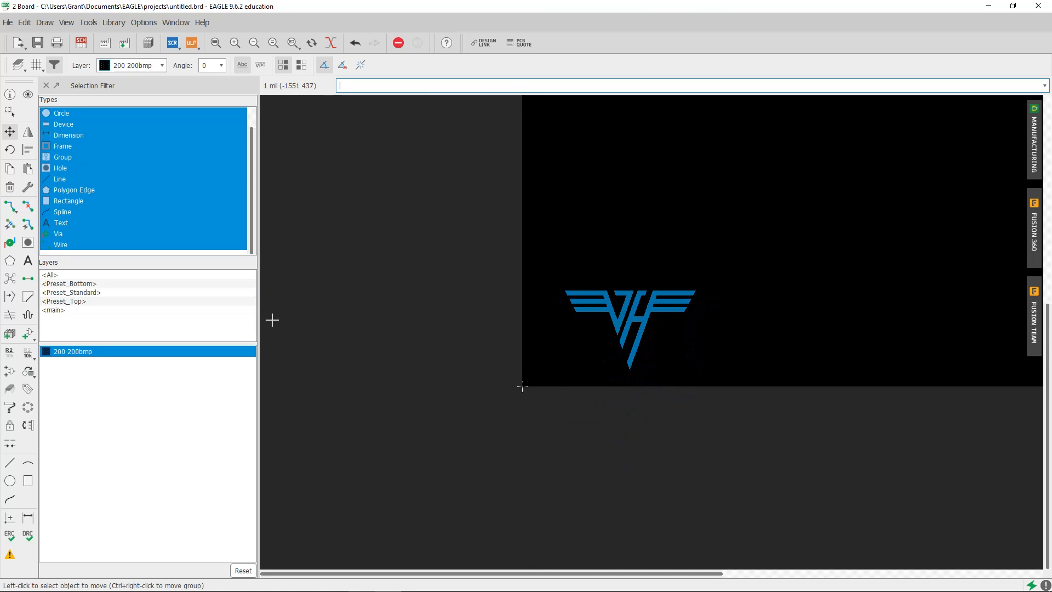
Restore the Preset_Standard layer set and make the 200bmp layer visible as well
{"action": "left_click", "coordinate": [20, 64]}
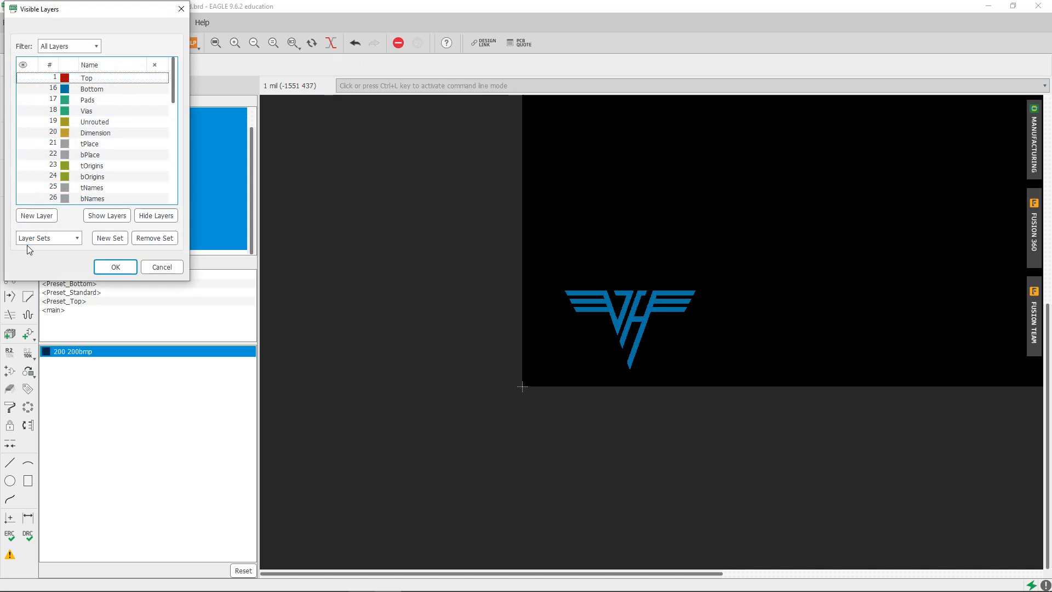
{"action": "left_click", "coordinate": [34, 239]}
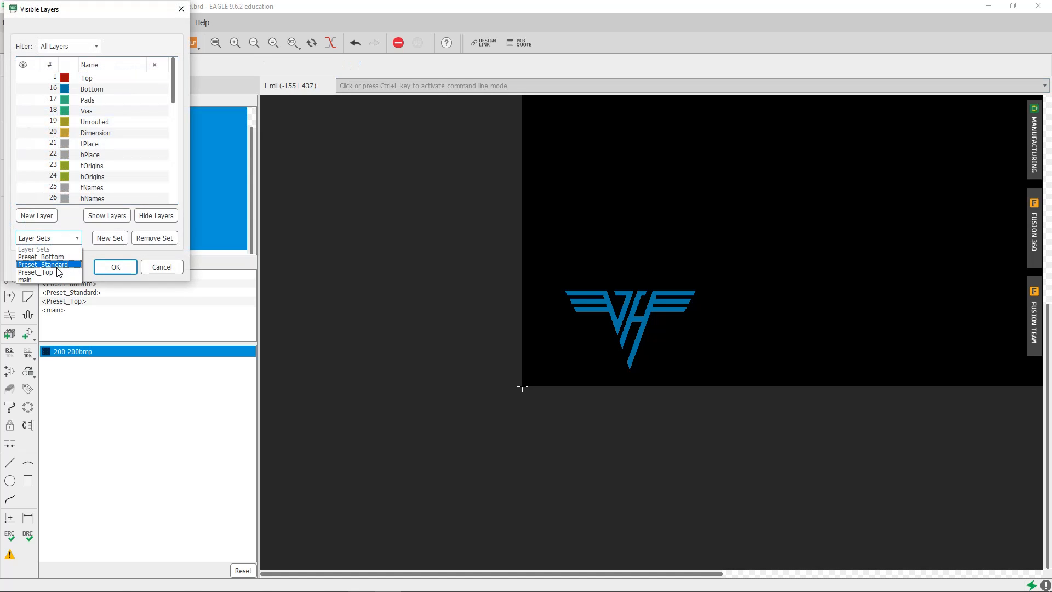
{"action": "left_click", "coordinate": [59, 265]}
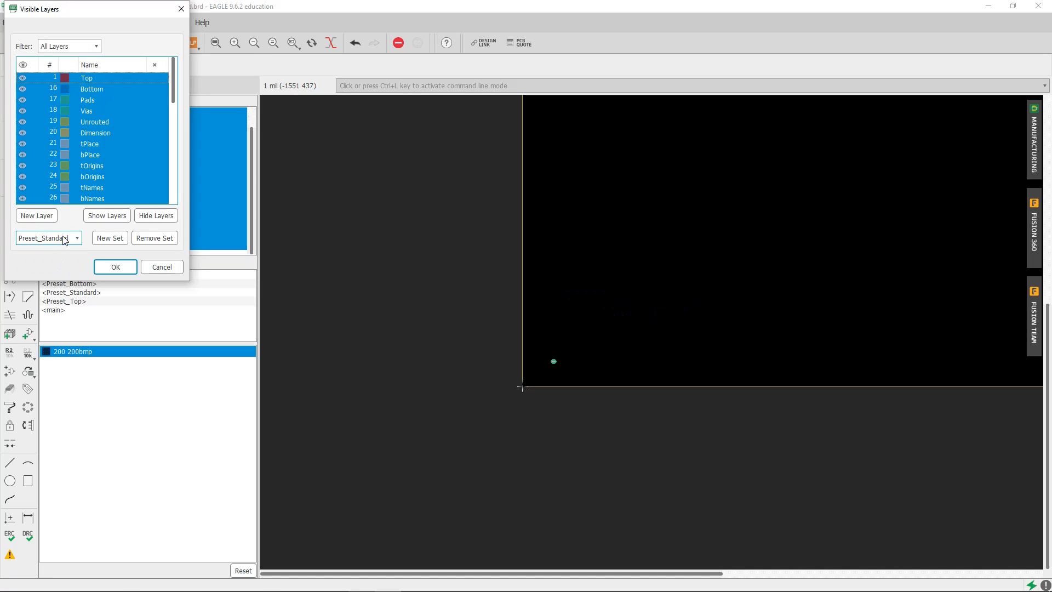
{"action": "scroll", "coordinate": [71, 178], "scroll_direction": "down", "scroll_amount": 9}
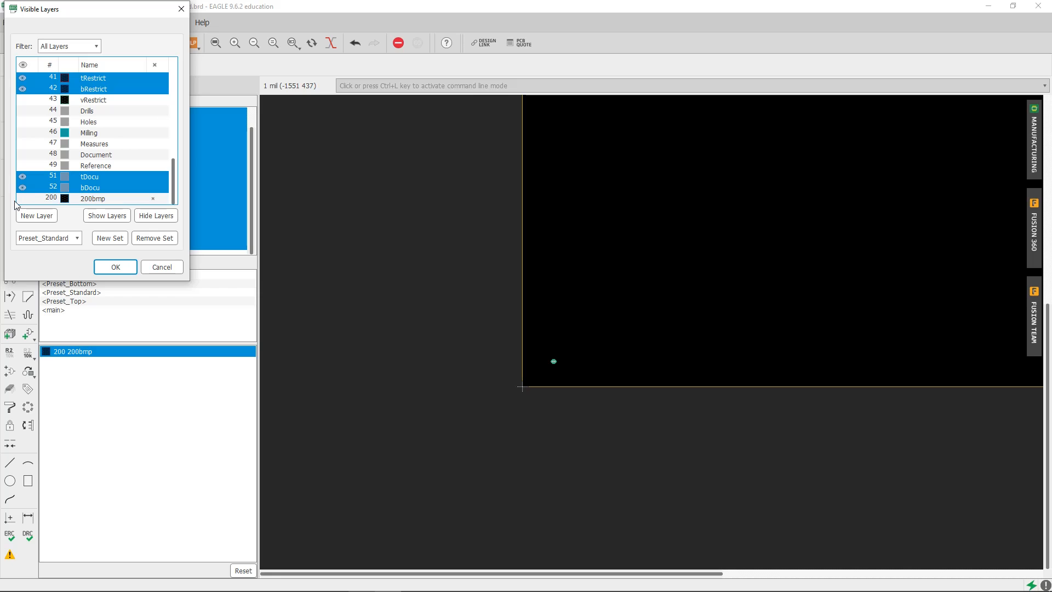
{"action": "left_click", "coordinate": [19, 199]}
{"action": "left_click", "coordinate": [116, 266]}
{"action": "scroll", "coordinate": [655, 327], "scroll_direction": "up", "scroll_amount": 4}
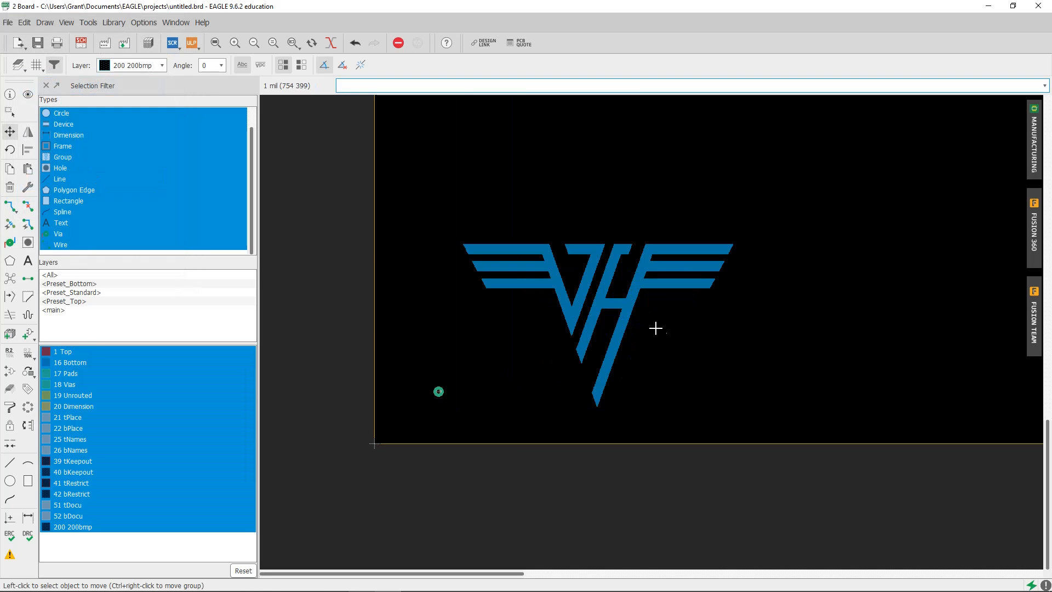
{"action": "scroll", "coordinate": [553, 352], "scroll_direction": "down", "scroll_amount": 1}
{"action": "scroll", "coordinate": [447, 322], "scroll_direction": "up", "scroll_amount": 1}
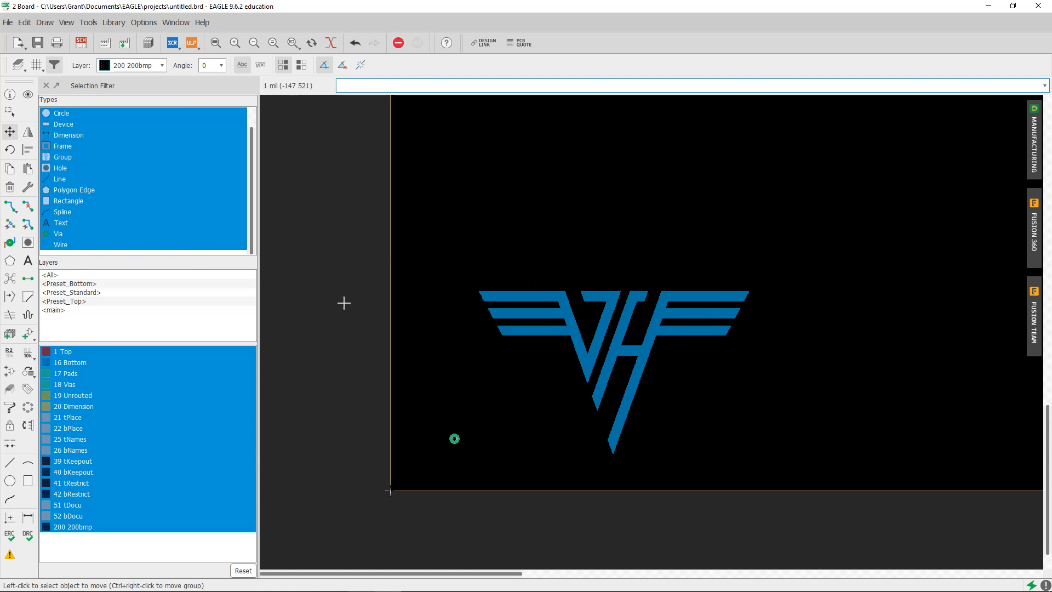
Restrict the selection filter to the 200bmp layer, try an area group selection over the logo, and cancel the selection
{"action": "left_click", "coordinate": [60, 519]}
{"action": "left_click", "coordinate": [77, 527]}
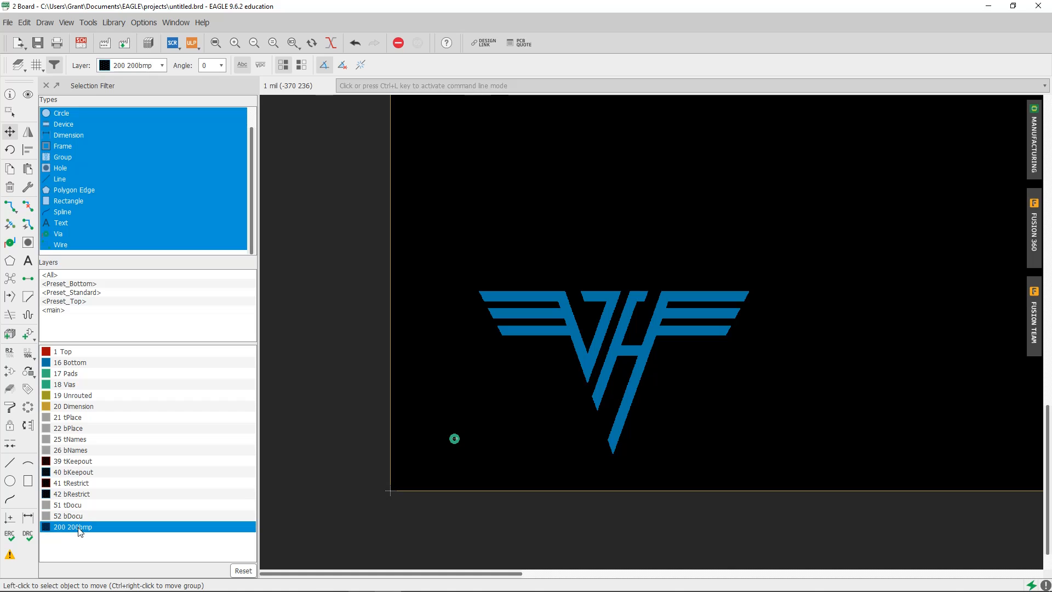
{"action": "left_click", "coordinate": [9, 113]}
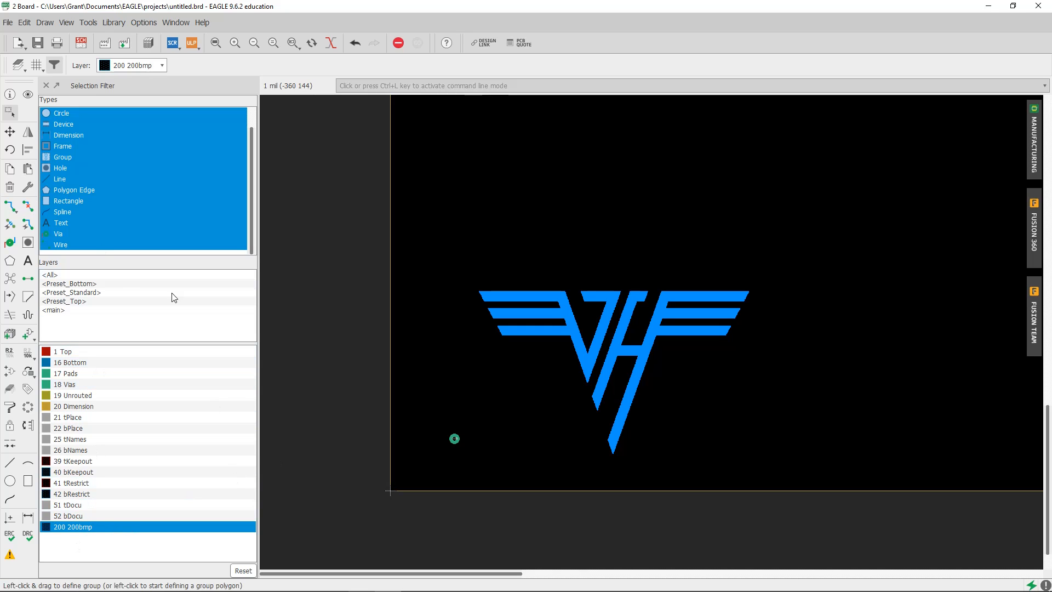
{"action": "left_click_drag", "start_coordinate": [642, 196], "coordinate": [429, 409]}
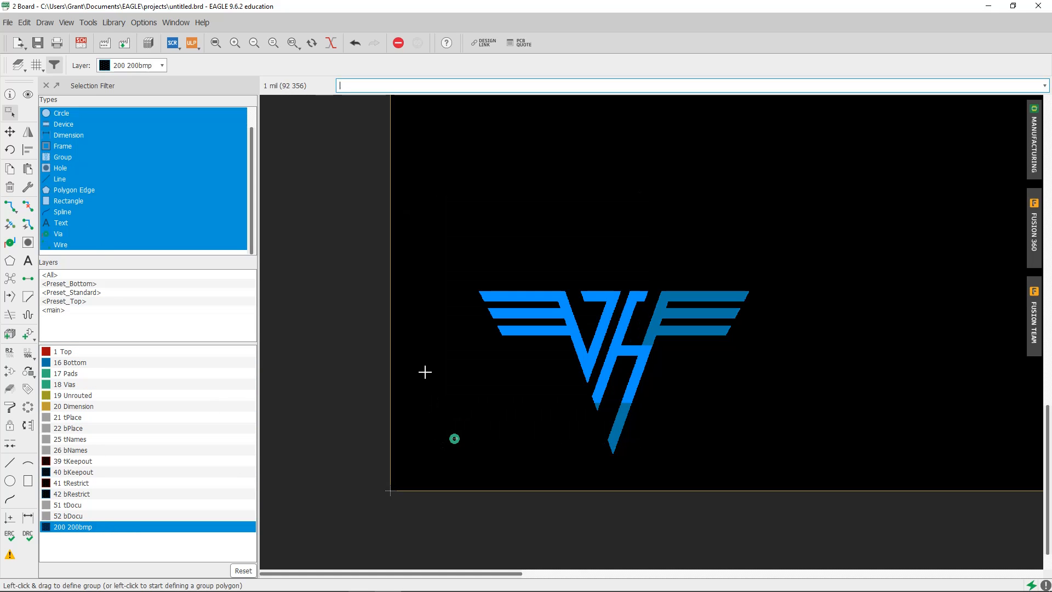
{"action": "key", "text": "Escape"}
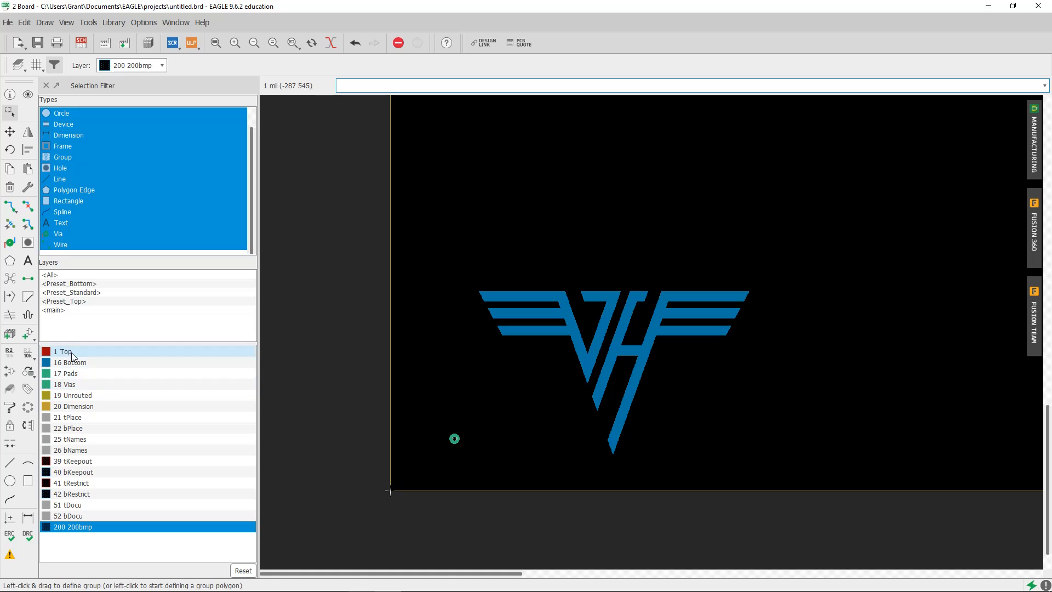
Enable all layers in the selection filter, try an area selection across part of the logo and the via, and clear it
{"action": "left_click_drag", "start_coordinate": [79, 351], "coordinate": [80, 529]}
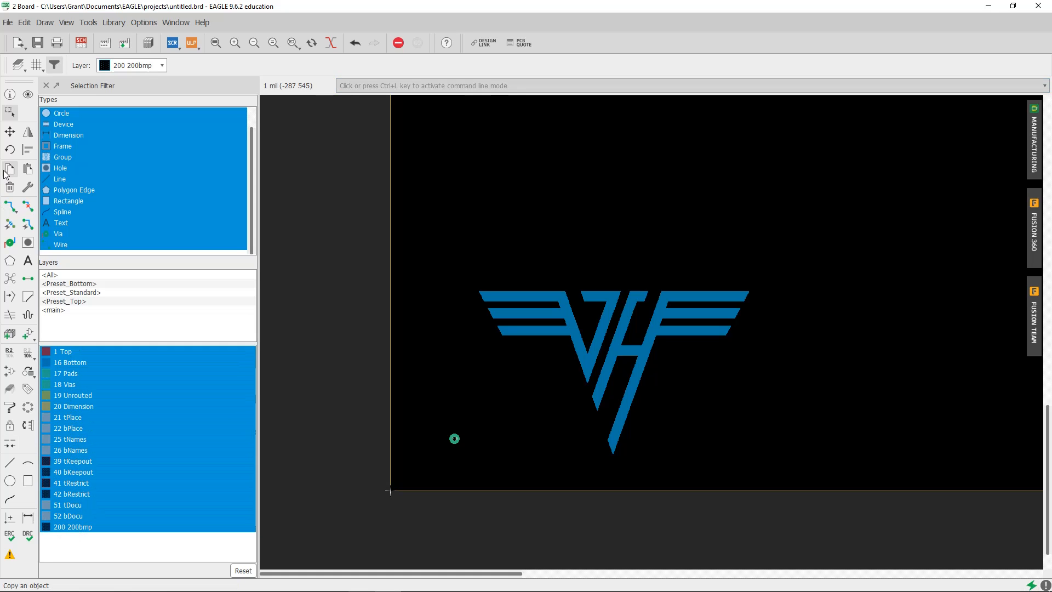
{"action": "left_click", "coordinate": [8, 114]}
{"action": "left_click_drag", "start_coordinate": [598, 217], "coordinate": [356, 506]}
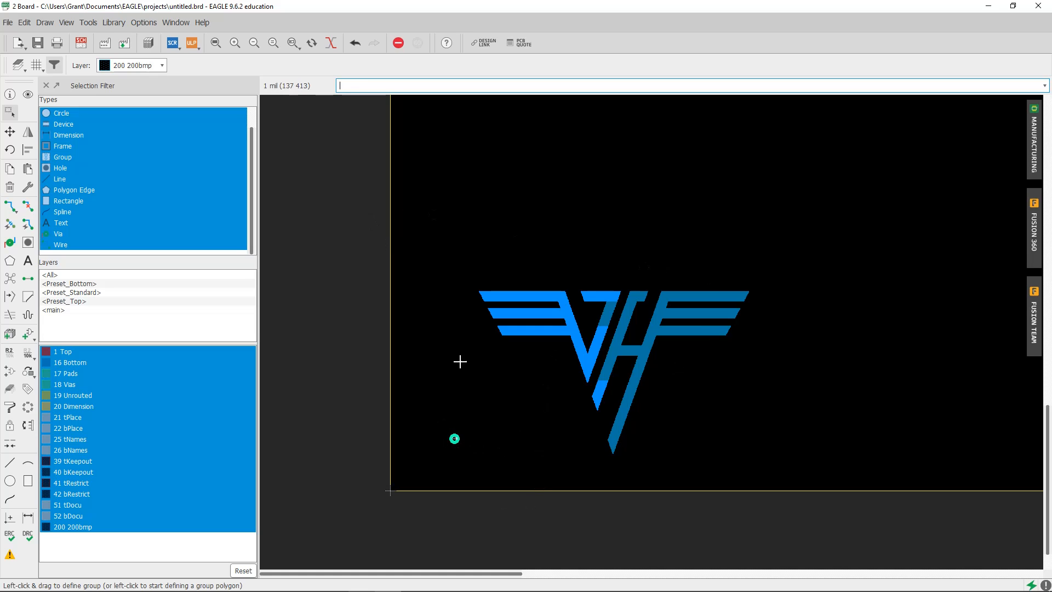
{"action": "left_click", "coordinate": [334, 264]}
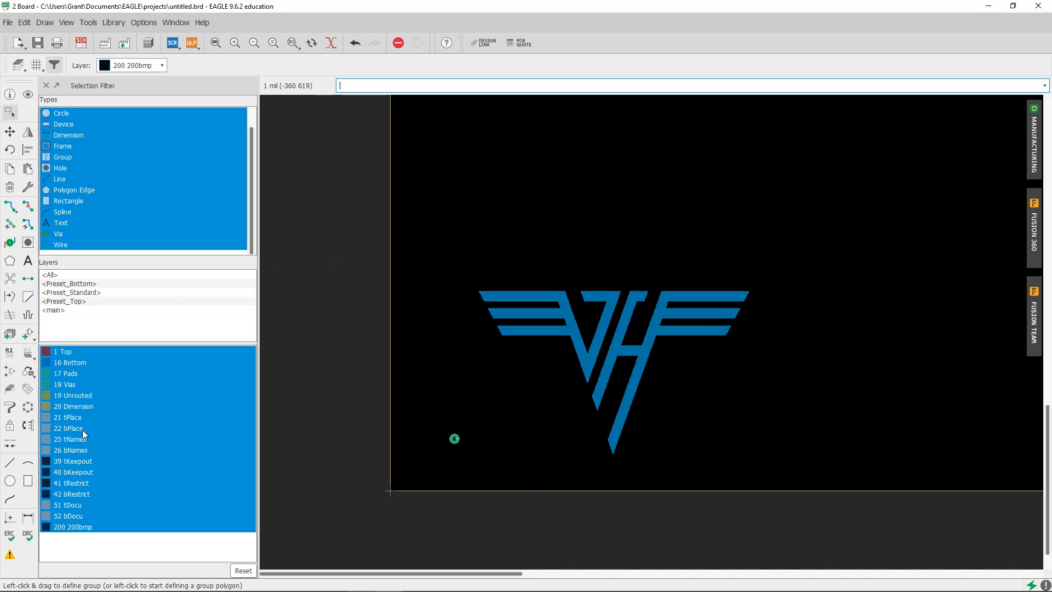
Limit the selection filter to the 200bmp layer, select the whole logo, and create a selectable group from it named image2
{"action": "left_click", "coordinate": [87, 528]}
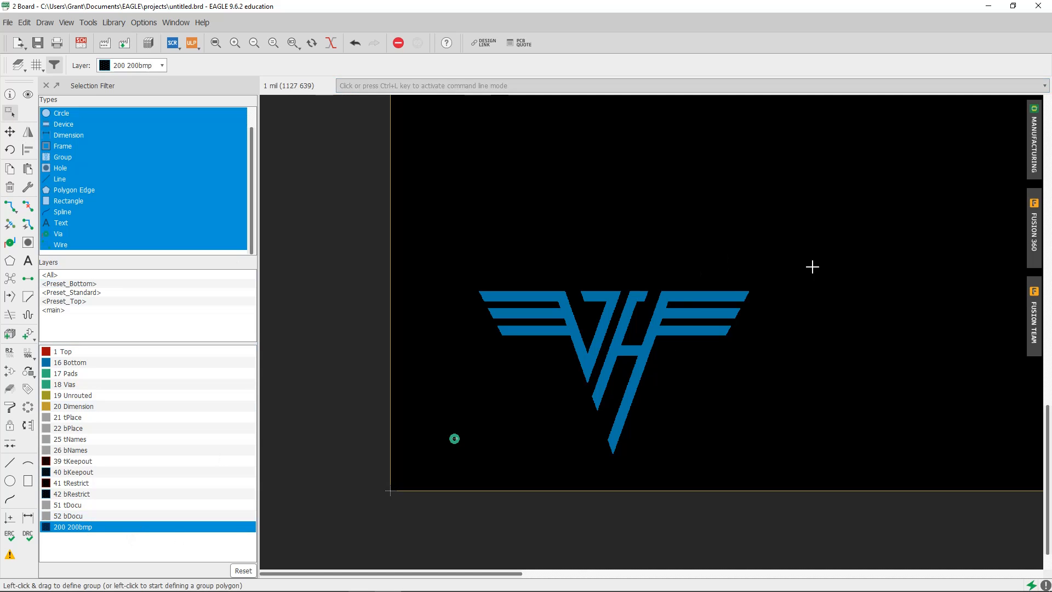
{"action": "left_click_drag", "start_coordinate": [843, 262], "coordinate": [333, 516]}
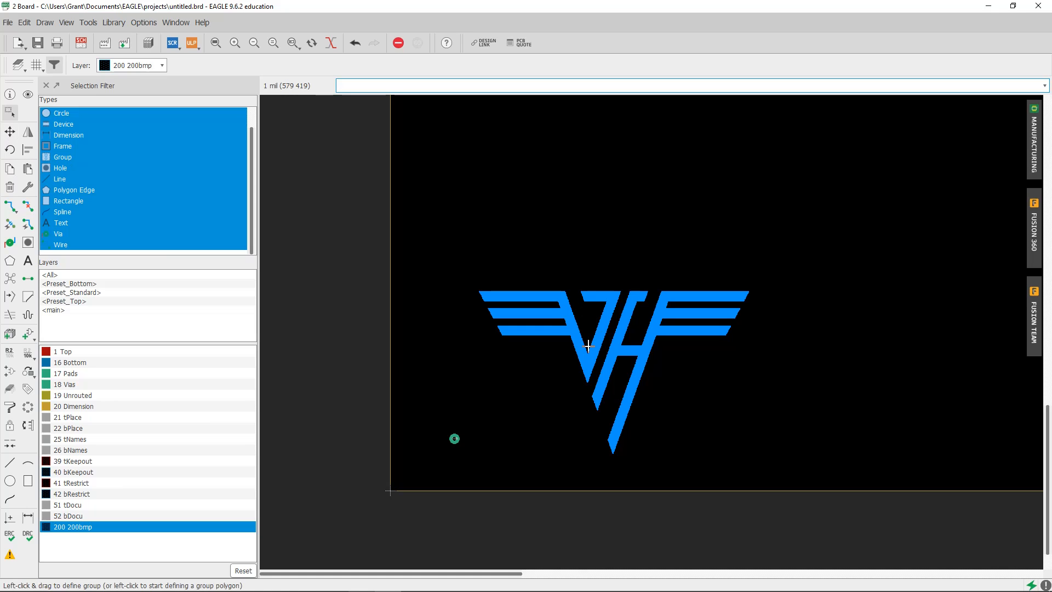
{"action": "right_click", "coordinate": [585, 362]}
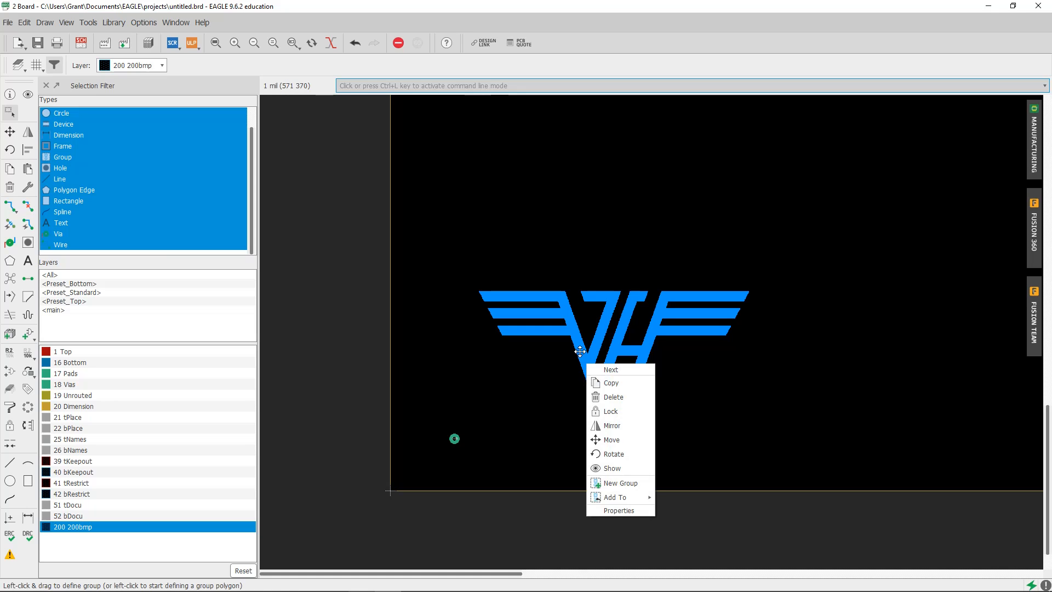
{"action": "left_click", "coordinate": [643, 485]}
{"action": "type", "text": "image"}
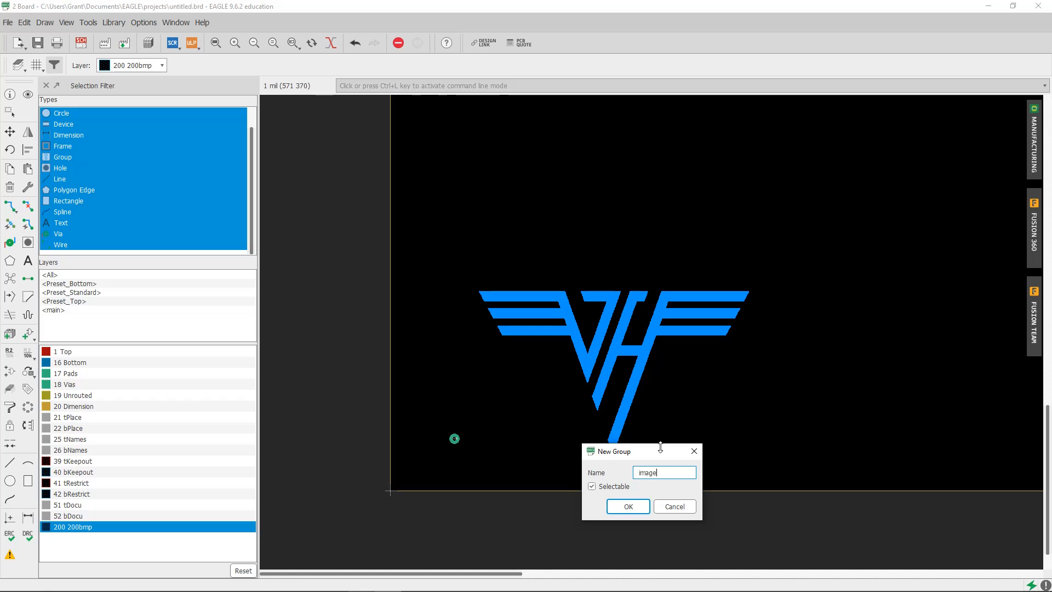
{"action": "key", "text": "Return"}
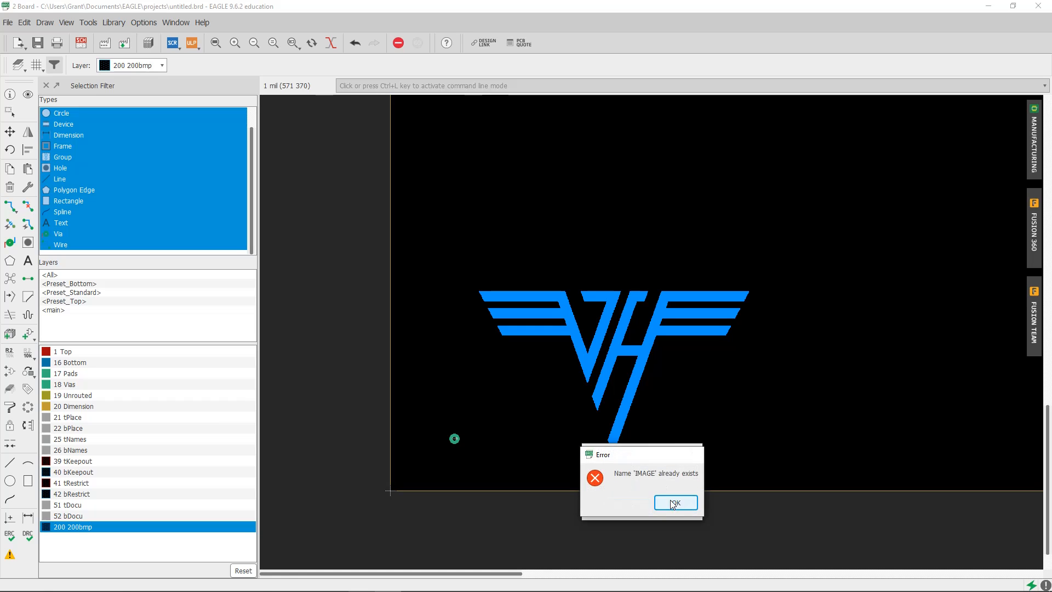
{"action": "left_click", "coordinate": [673, 502]}
{"action": "type", "text": "2"}
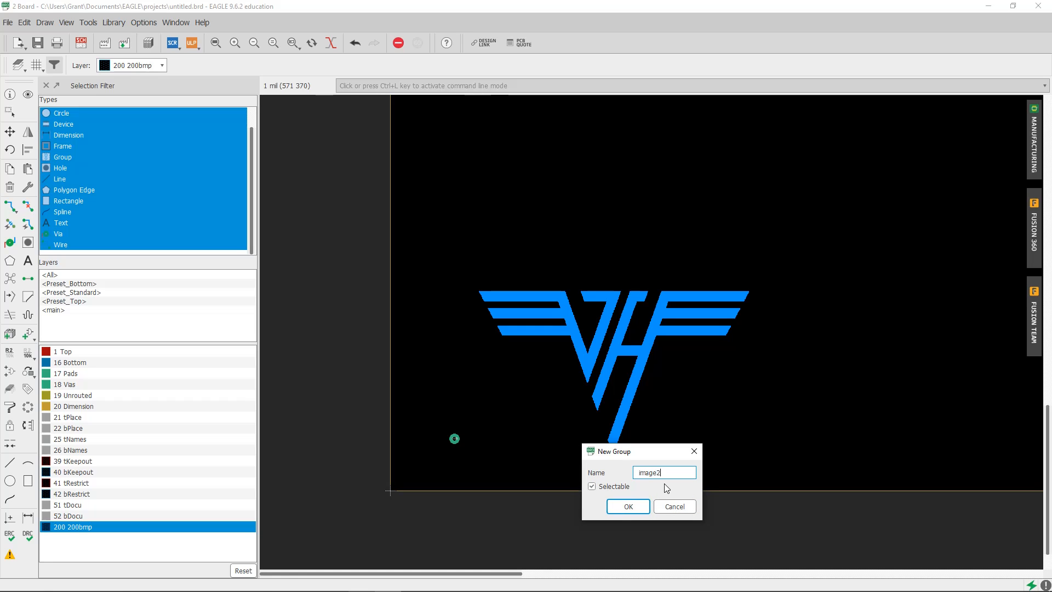
{"action": "left_click", "coordinate": [629, 507]}
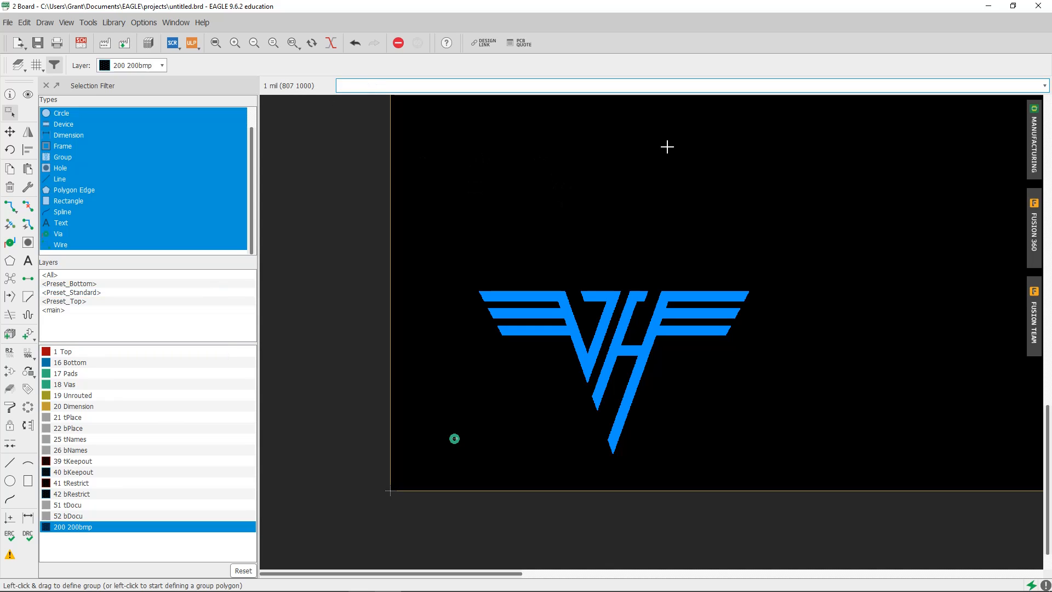
Clear the logo selection and enable all layers in the selection filter again
{"action": "left_click", "coordinate": [599, 137]}
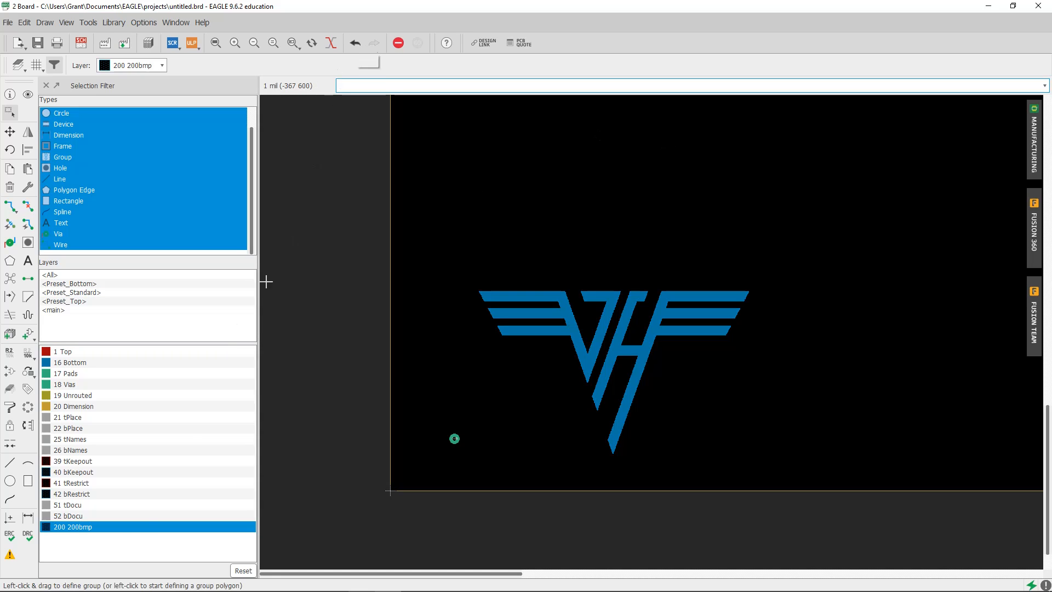
{"action": "left_click", "coordinate": [129, 522]}
{"action": "key", "text": "ctrl+a"}
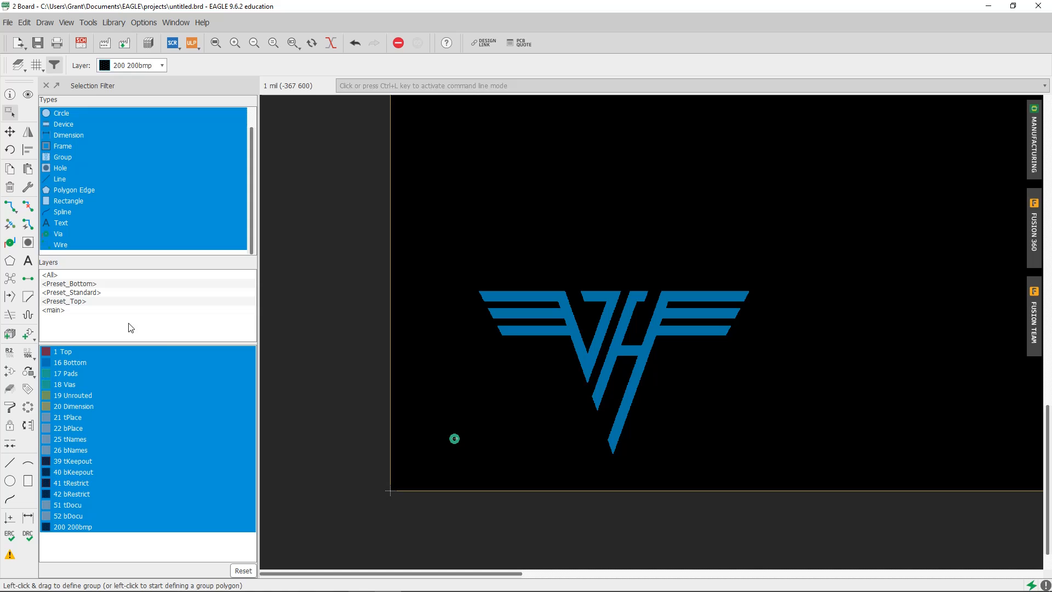
{"action": "left_click", "coordinate": [360, 259]}
{"action": "key", "text": "Escape"}
Run the command "move image2" and place the logo group higher up on the board, near its left edge
{"action": "type", "text": "move image2"}
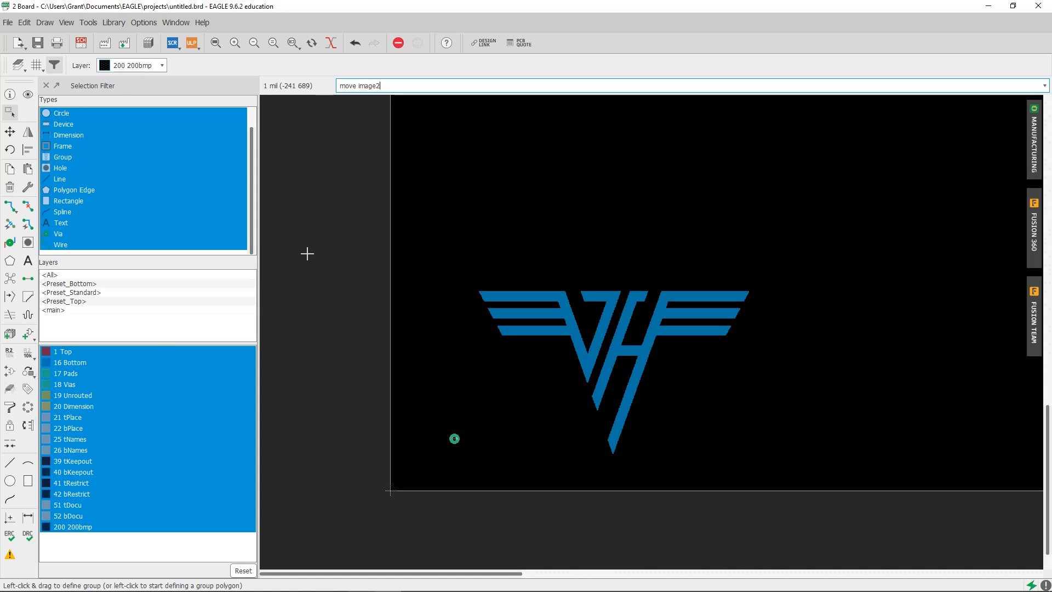
{"action": "key", "text": "Return"}
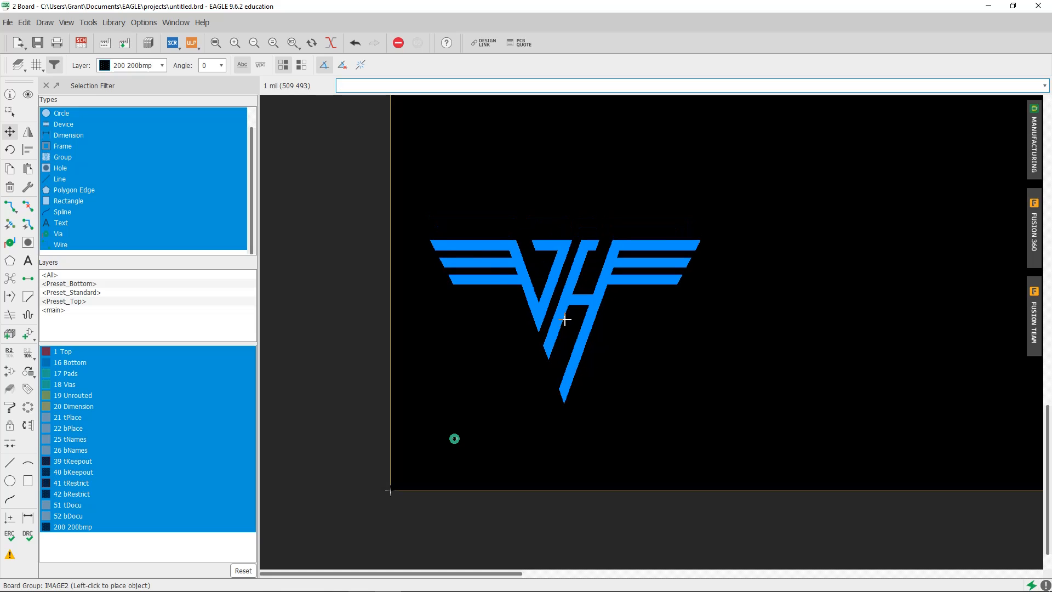
{"action": "scroll", "coordinate": [564, 307], "scroll_direction": "down", "scroll_amount": 2}
{"action": "scroll", "coordinate": [493, 386], "scroll_direction": "down", "scroll_amount": 1}
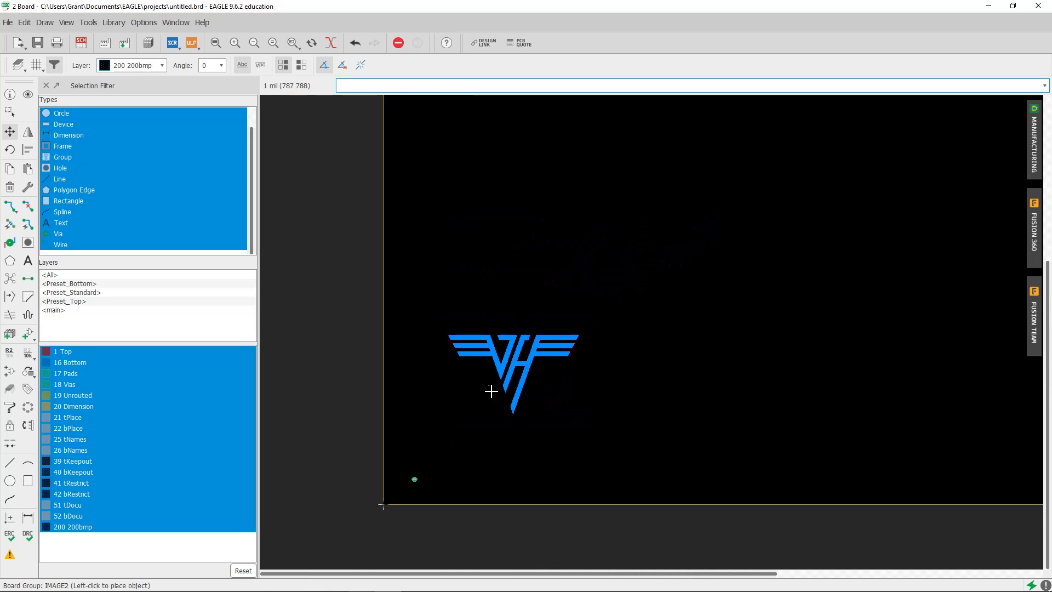
{"action": "middle_click_drag", "start_coordinate": [532, 353], "coordinate": [471, 408]}
{"action": "scroll", "coordinate": [469, 408], "scroll_direction": "down", "scroll_amount": 1}
{"action": "left_click", "coordinate": [499, 433]}
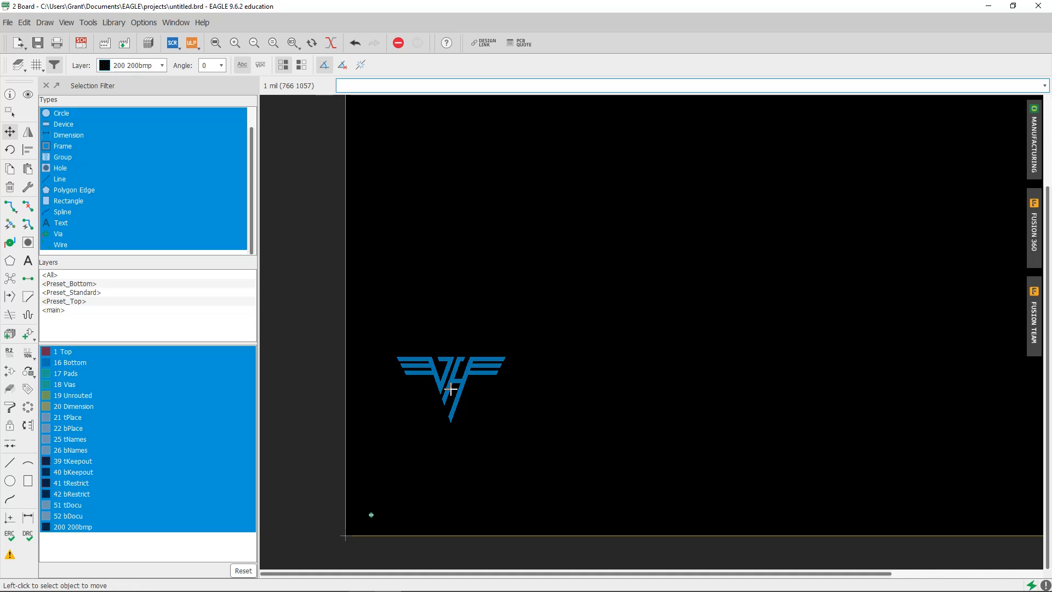
{"action": "left_click", "coordinate": [8, 22]}
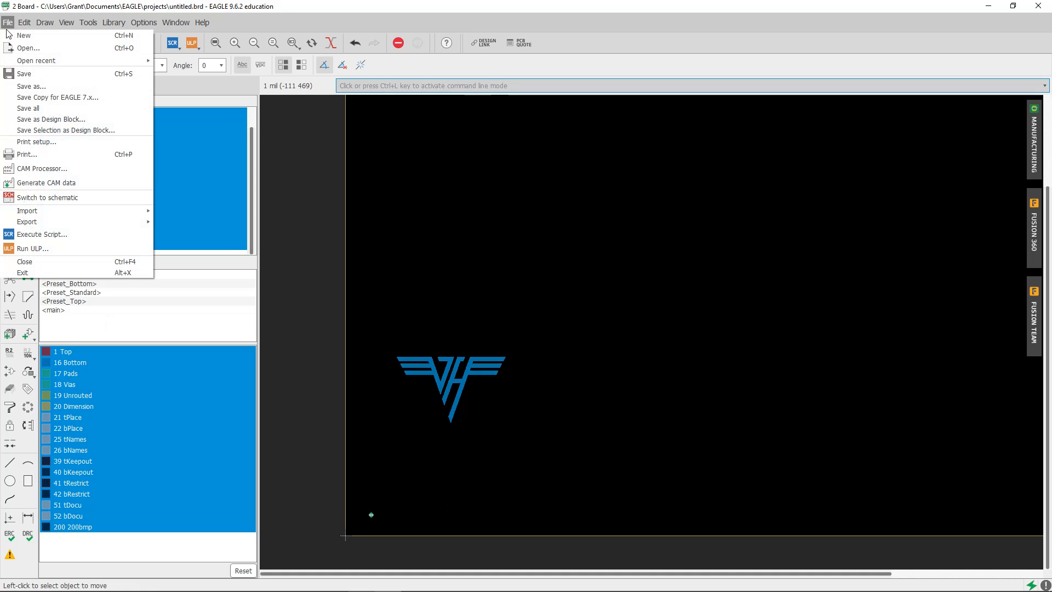
{"action": "left_click", "coordinate": [9, 22]}
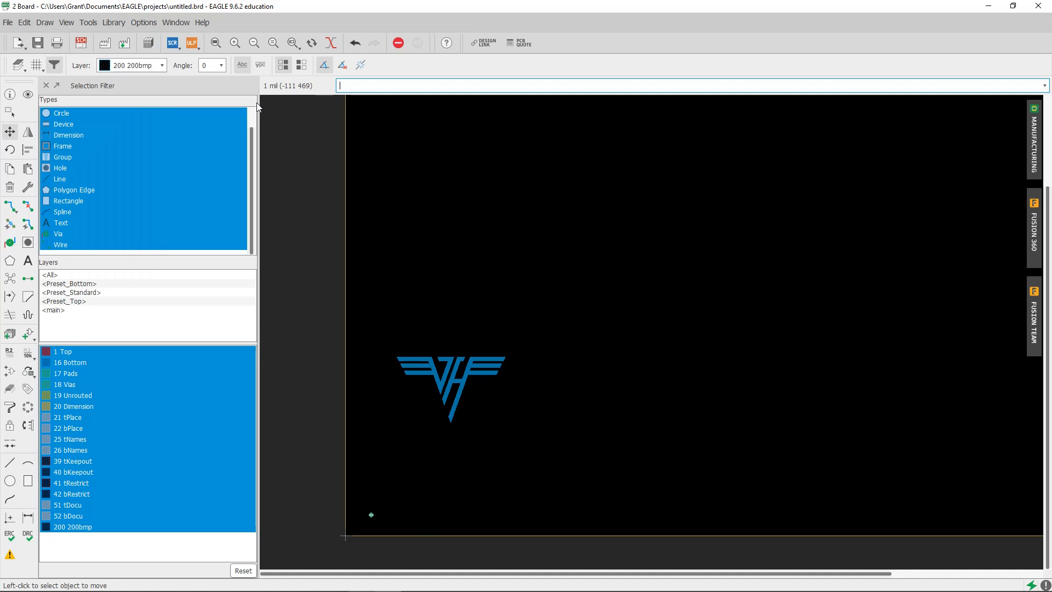